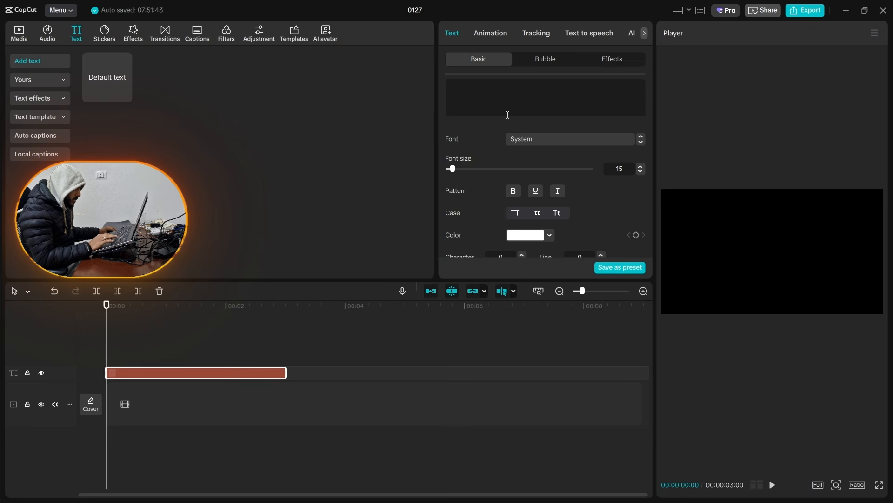
Step: Set the blank text clip's font size to 300 and enable its background
{"action": "left_click", "coordinate": [558, 169]}
{"action": "scroll", "coordinate": [599, 186], "scroll_direction": "down", "scroll_amount": 10}
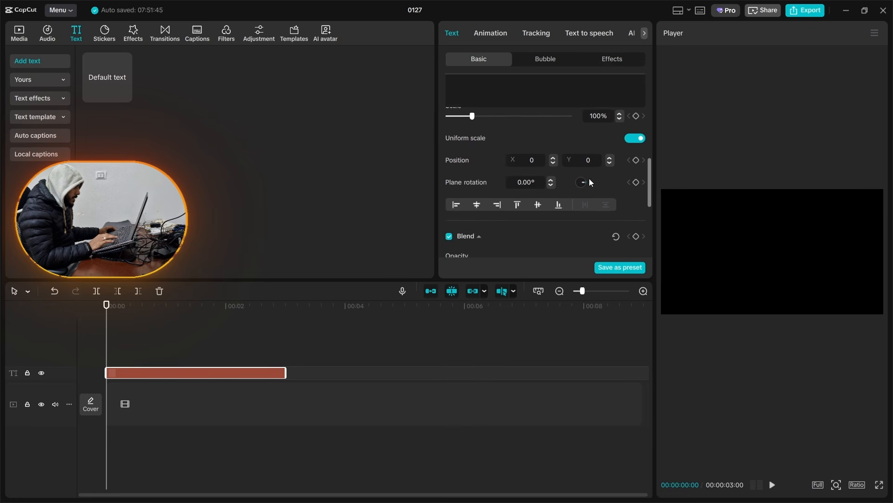
{"action": "scroll", "coordinate": [563, 194], "scroll_direction": "down", "scroll_amount": 5}
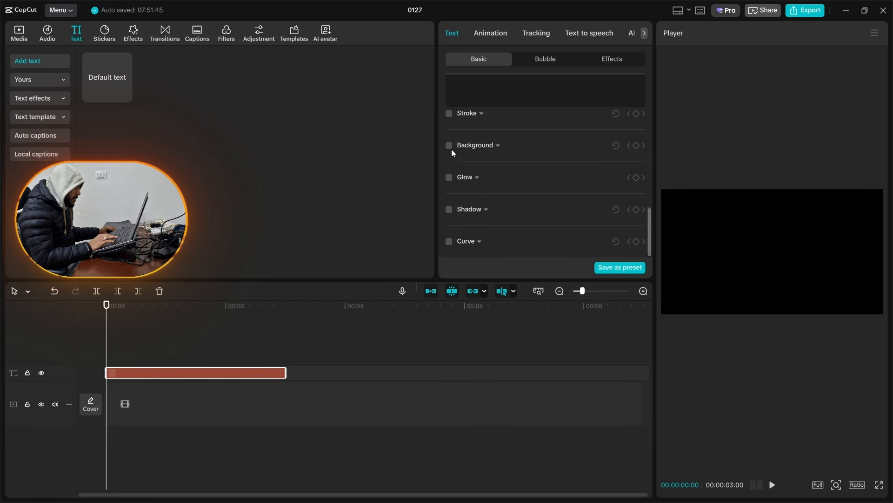
{"action": "left_click", "coordinate": [449, 145]}
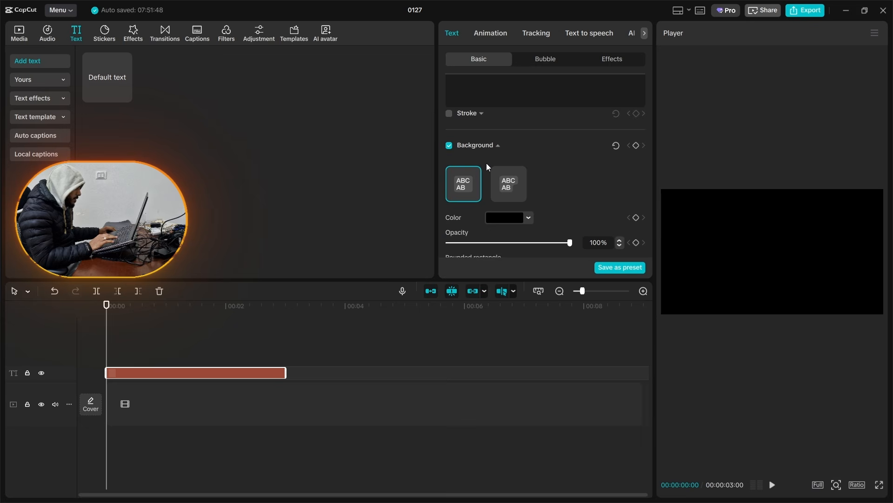
Step: Set the project aspect ratio to 9:16 and extend the blank text clip to about 6 seconds
{"action": "left_click", "coordinate": [858, 485]}
{"action": "left_click", "coordinate": [839, 441]}
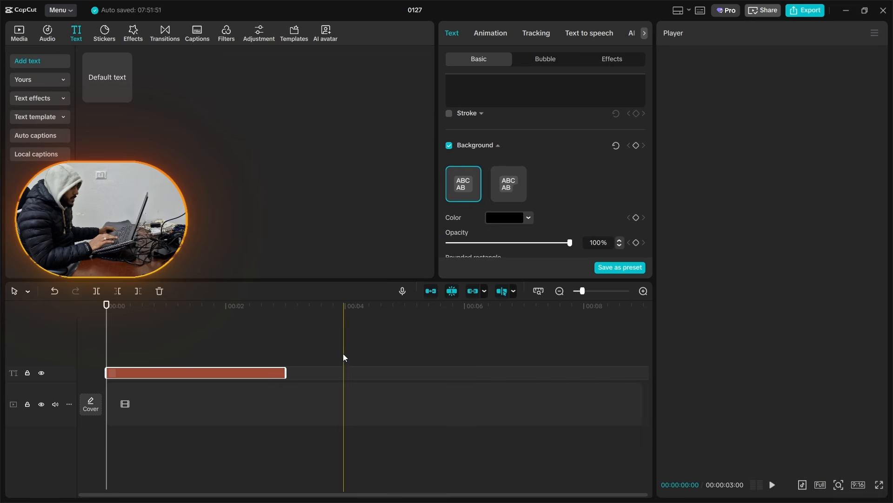
{"action": "left_click_drag", "start_coordinate": [286, 372], "coordinate": [479, 373]}
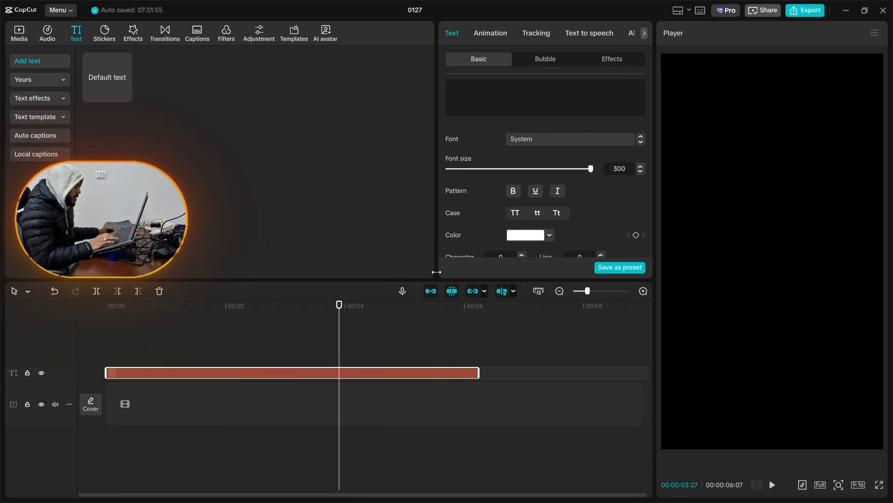
Step: Change the text background colour from black to orange F98002 so it fills the frame
{"action": "scroll", "coordinate": [492, 200], "scroll_direction": "down", "scroll_amount": 10}
{"action": "left_click", "coordinate": [507, 175]}
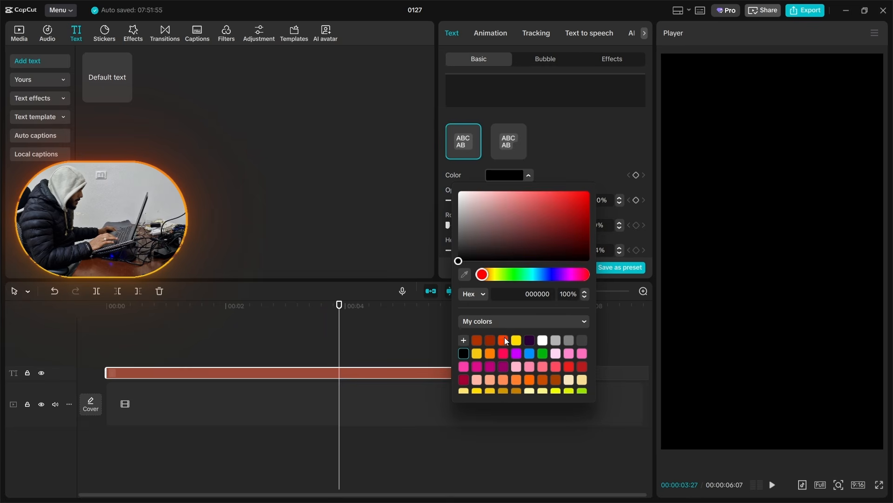
{"action": "left_click", "coordinate": [503, 340]}
{"action": "left_click_drag", "start_coordinate": [486, 274], "coordinate": [491, 279]}
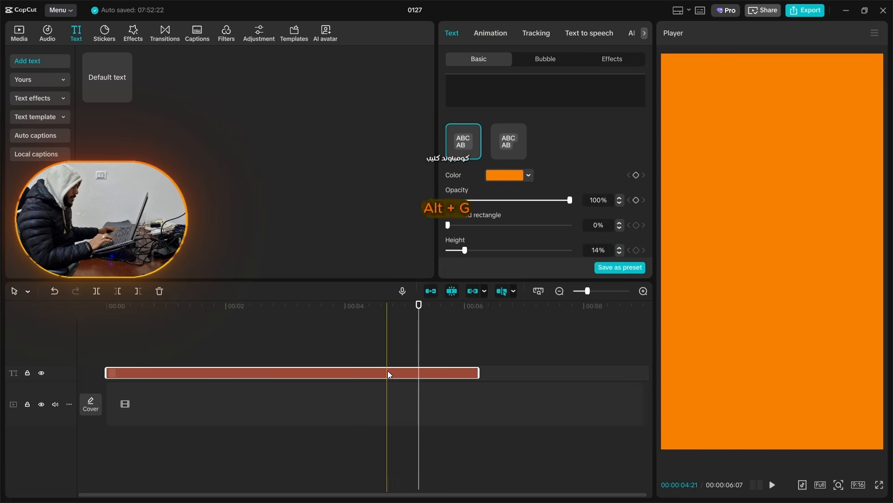
Step: Turn the orange text into a compound clip and give it a centred, slightly tall Rectangle mask with rounded corners
{"action": "key", "text": "alt+g"}
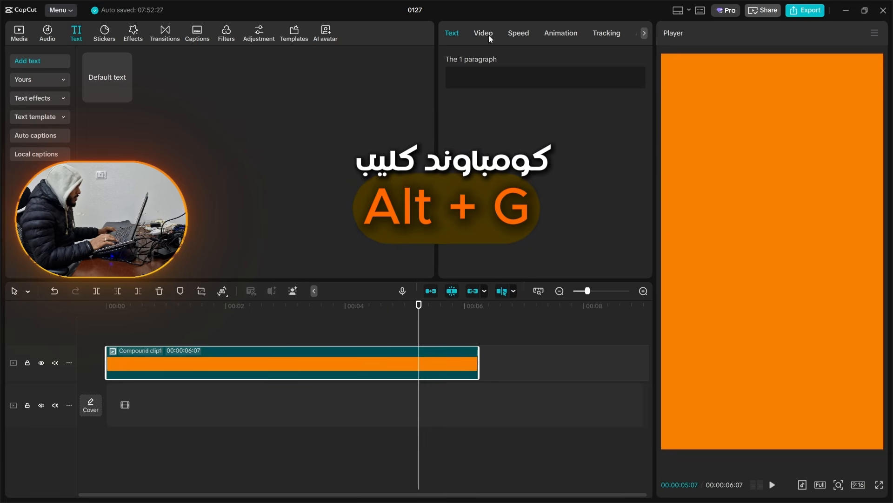
{"action": "left_click", "coordinate": [488, 35]}
{"action": "left_click", "coordinate": [566, 61]}
{"action": "left_click", "coordinate": [477, 108]}
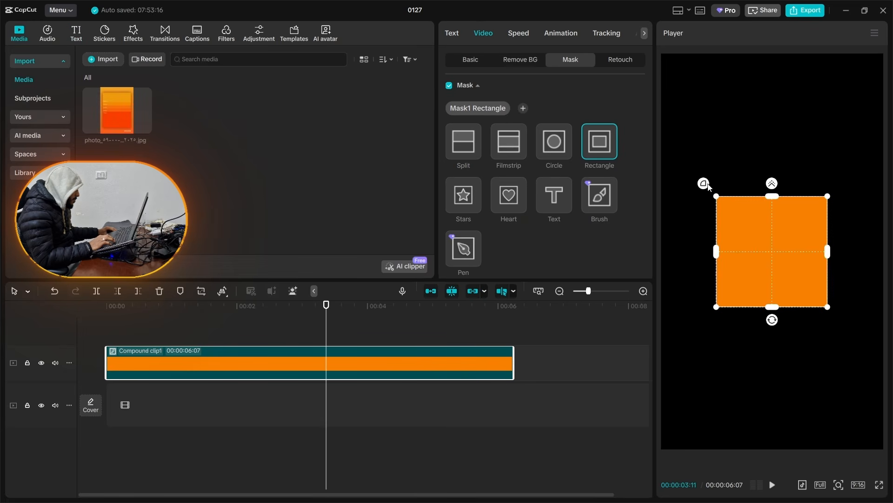
{"action": "mouse_move", "coordinate": [705, 189]}
{"action": "left_mouse_down"}
{"action": "mouse_move", "coordinate": [696, 184]}
{"action": "mouse_move", "coordinate": [720, 192]}
{"action": "left_mouse_up"}
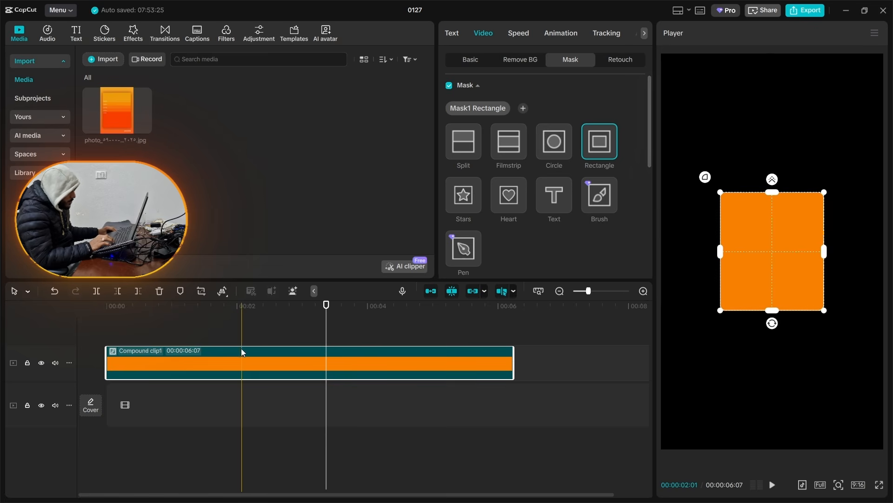
Step: Duplicate the masked orange compound clip onto the track above and open the copy's inner text for editing
{"action": "left_click_drag", "start_coordinate": [246, 354], "coordinate": [237, 328], "text": "alt"}
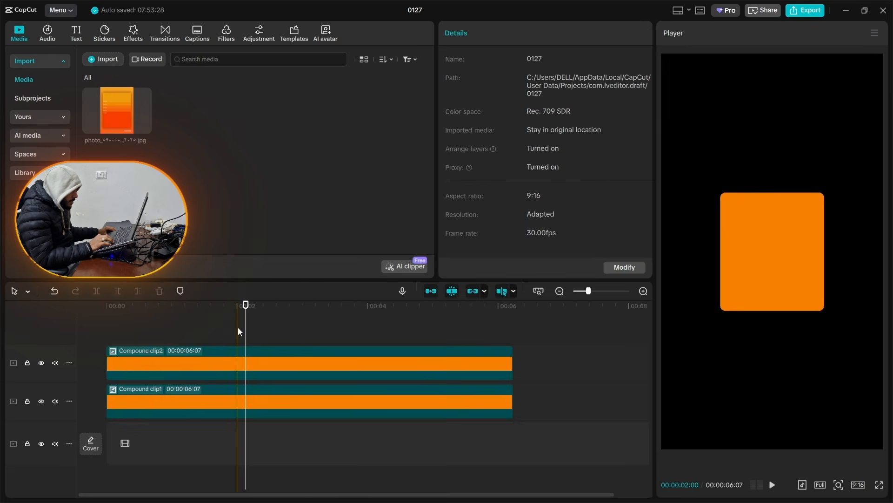
{"action": "double_click", "coordinate": [253, 370]}
{"action": "left_click", "coordinate": [248, 384]}
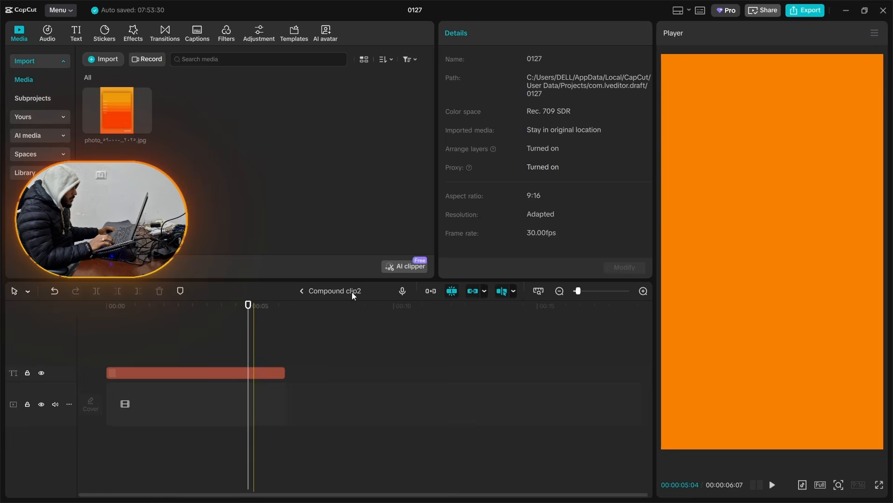
{"action": "scroll", "coordinate": [506, 192], "scroll_direction": "down", "scroll_amount": 10}
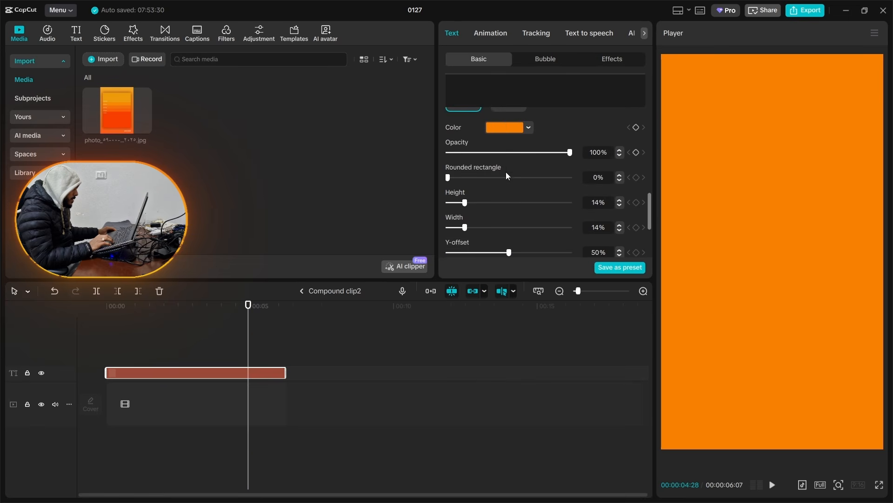
{"action": "left_click", "coordinate": [504, 126]}
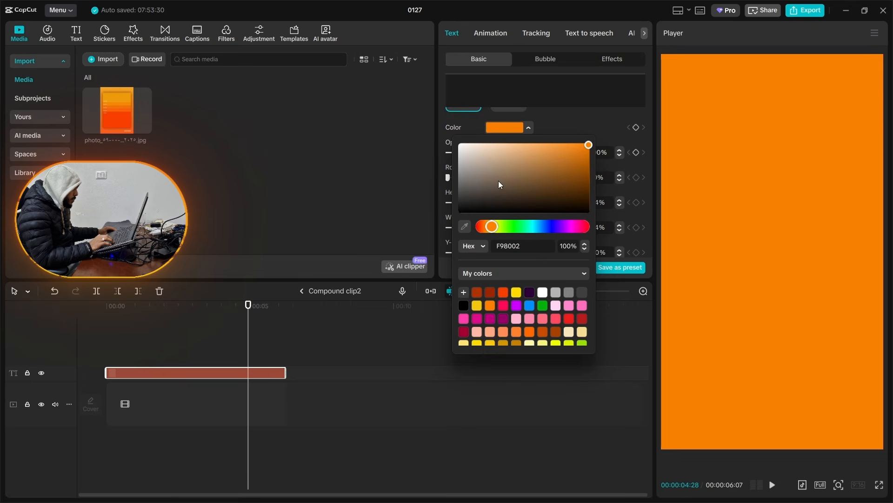
{"action": "left_click", "coordinate": [627, 133]}
{"action": "scroll", "coordinate": [576, 170], "scroll_direction": "up", "scroll_amount": 2}
{"action": "scroll", "coordinate": [501, 202], "scroll_direction": "up", "scroll_amount": 5}
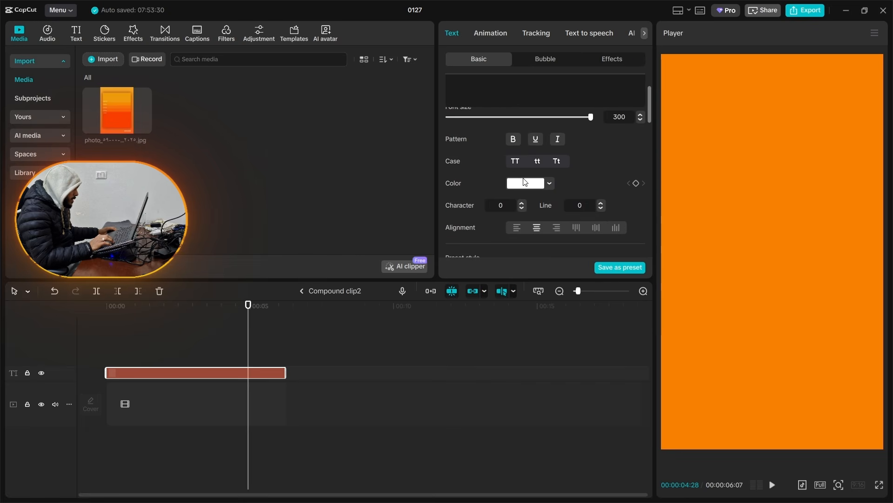
{"action": "scroll", "coordinate": [515, 196], "scroll_direction": "down", "scroll_amount": 3}
{"action": "scroll", "coordinate": [515, 200], "scroll_direction": "down", "scroll_amount": 3}
Step: Darken the upper copy's text background to deep brown and return to the main timeline
{"action": "left_click", "coordinate": [507, 178]}
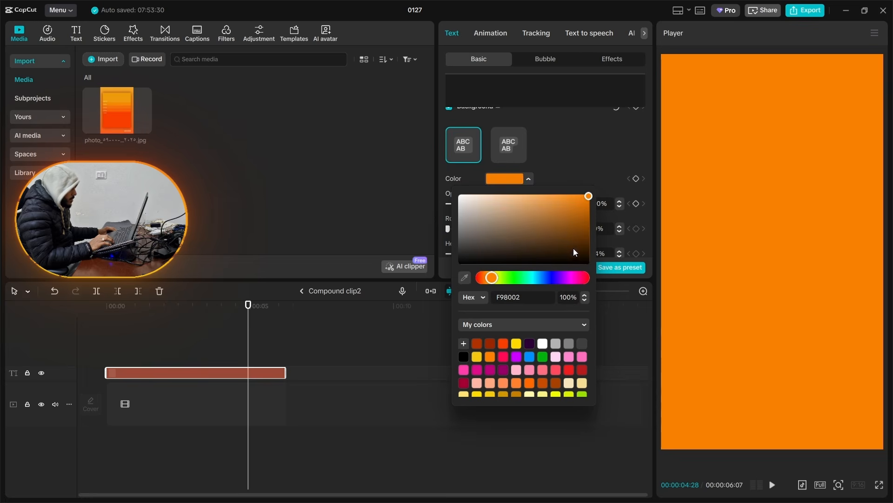
{"action": "left_click", "coordinate": [590, 228]}
{"action": "left_click_drag", "start_coordinate": [591, 228], "coordinate": [600, 237]}
{"action": "left_click", "coordinate": [605, 240]}
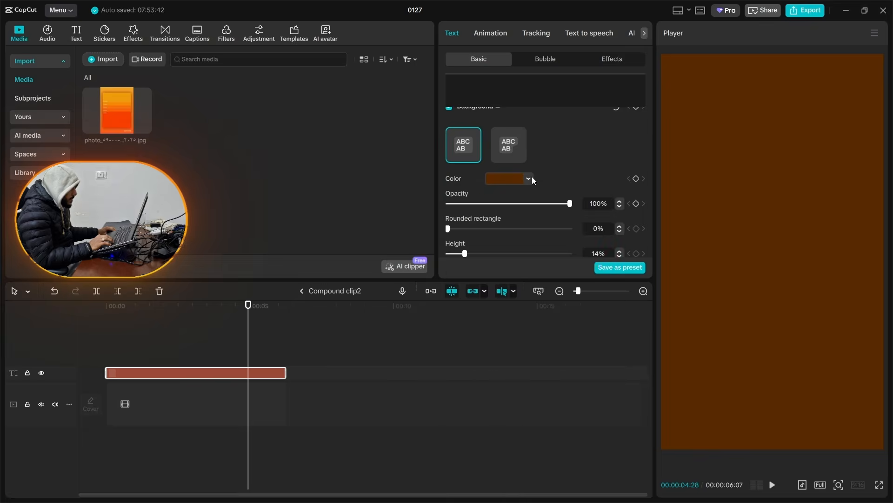
{"action": "left_click", "coordinate": [532, 177]}
{"action": "left_click", "coordinate": [322, 294]}
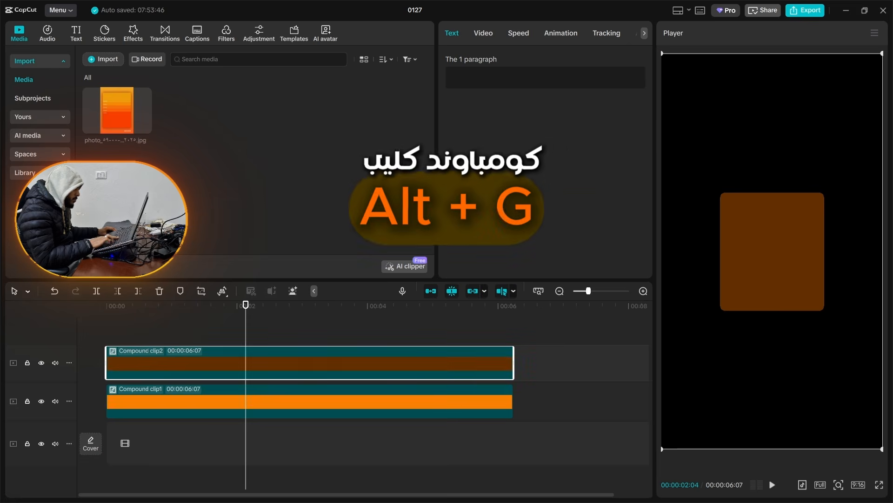
Step: Wrap the brown clip in a new compound clip and add a flipped, lowered, feathered Split mask so brown fades in from the bottom
{"action": "key", "text": "alt+g"}
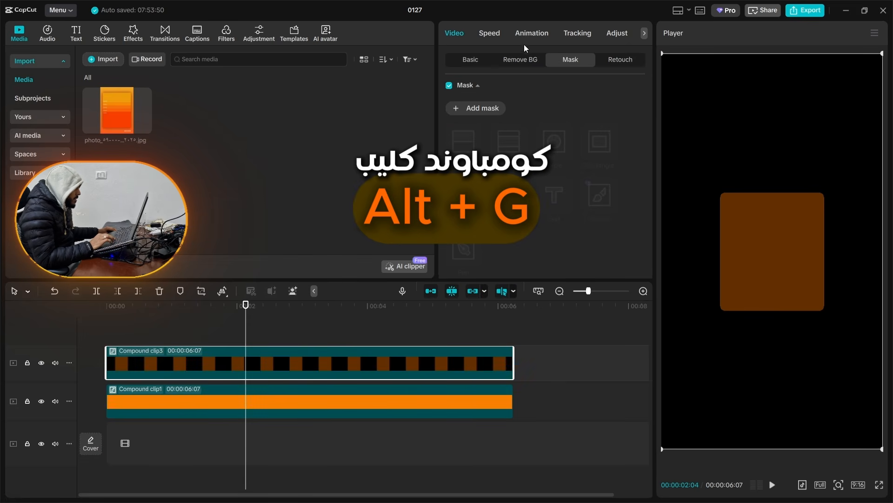
{"action": "left_click", "coordinate": [467, 108]}
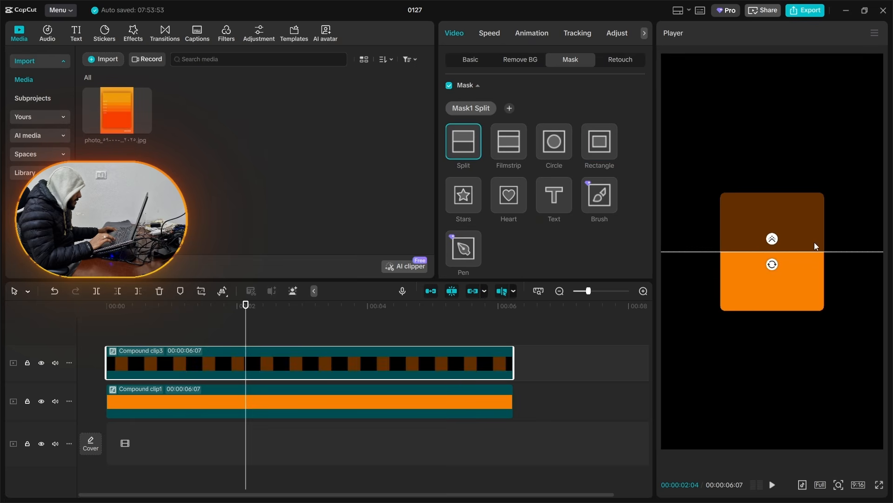
{"action": "mouse_move", "coordinate": [772, 264]}
{"action": "left_mouse_down"}
{"action": "mouse_move", "coordinate": [763, 263]}
{"action": "mouse_move", "coordinate": [758, 216]}
{"action": "mouse_move", "coordinate": [791, 278]}
{"action": "mouse_move", "coordinate": [776, 284]}
{"action": "mouse_move", "coordinate": [776, 301]}
{"action": "mouse_move", "coordinate": [788, 268]}
{"action": "left_mouse_up"}
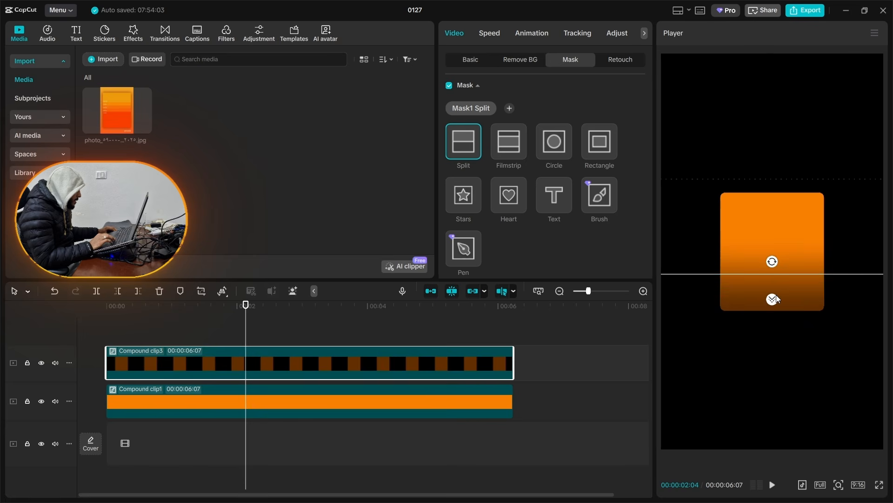
{"action": "left_click", "coordinate": [274, 318]}
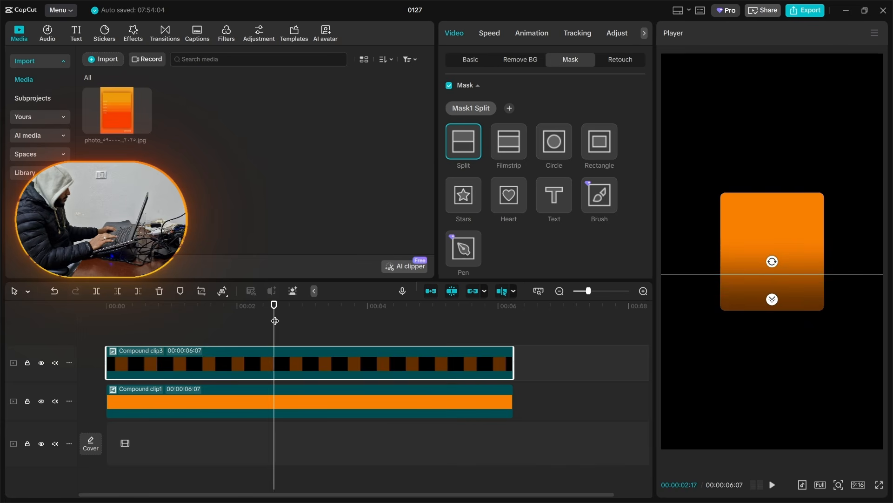
{"action": "left_click", "coordinate": [304, 329]}
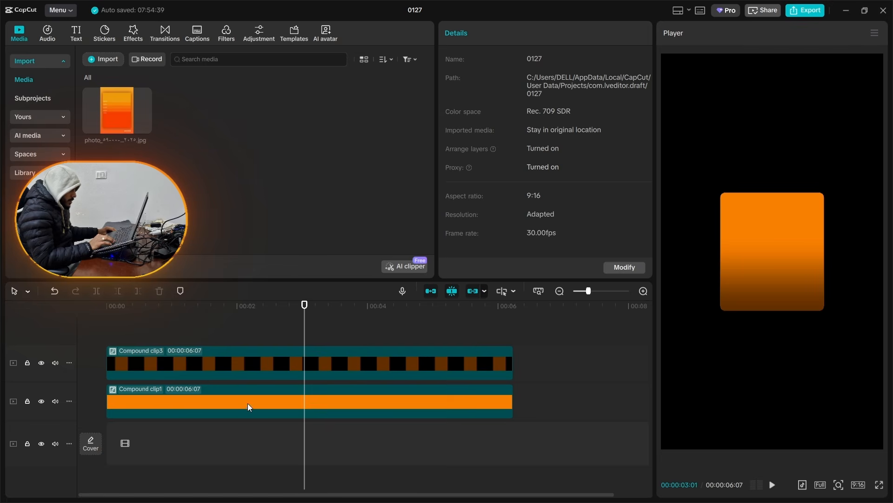
Step: Duplicate the orange clip onto the track above it and recolour the lowest clip's inner text background to peach FFC48A
{"action": "mouse_move", "coordinate": [247, 403]}
{"action": "left_mouse_down"}
{"action": "mouse_move", "coordinate": [247, 392]}
{"action": "mouse_move", "coordinate": [243, 404]}
{"action": "left_mouse_up"}
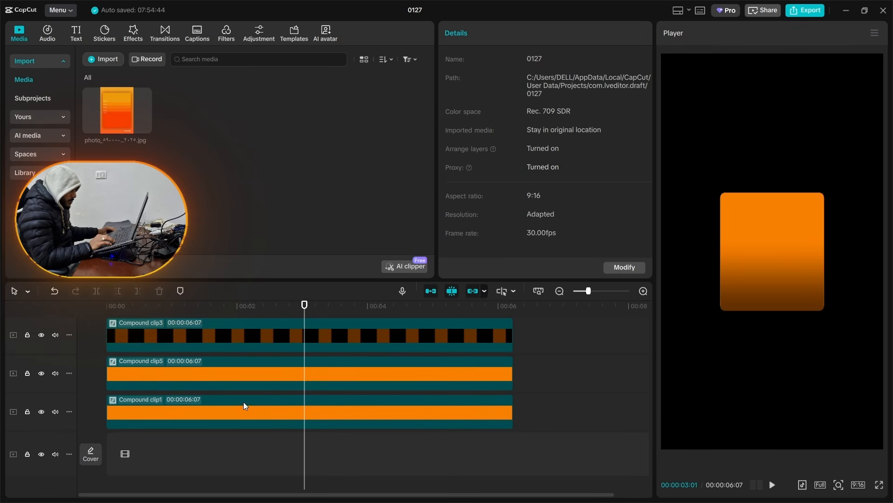
{"action": "double_click", "coordinate": [370, 421]}
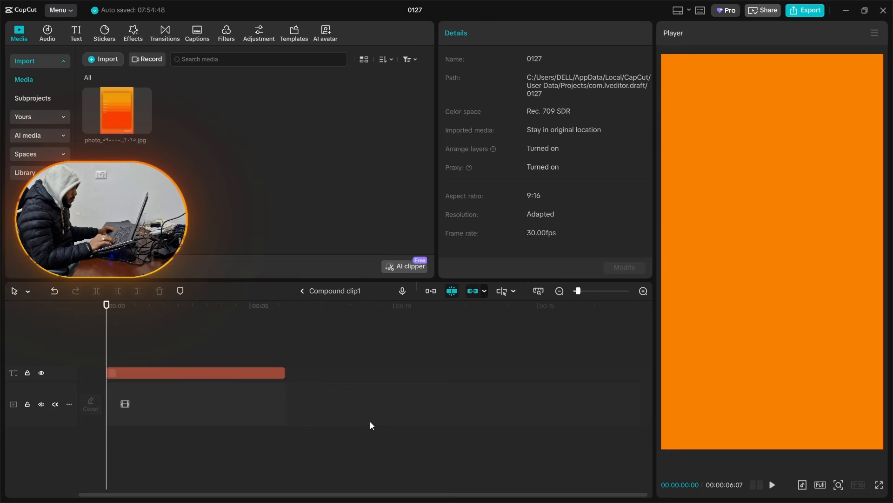
{"action": "left_click", "coordinate": [172, 367]}
{"action": "scroll", "coordinate": [504, 179], "scroll_direction": "down", "scroll_amount": 5}
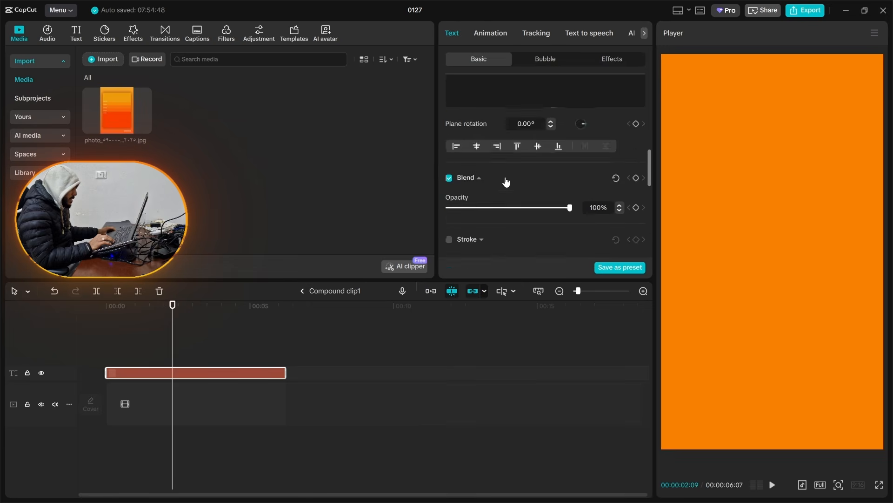
{"action": "scroll", "coordinate": [505, 179], "scroll_direction": "up", "scroll_amount": 3}
{"action": "scroll", "coordinate": [521, 176], "scroll_direction": "up", "scroll_amount": 3}
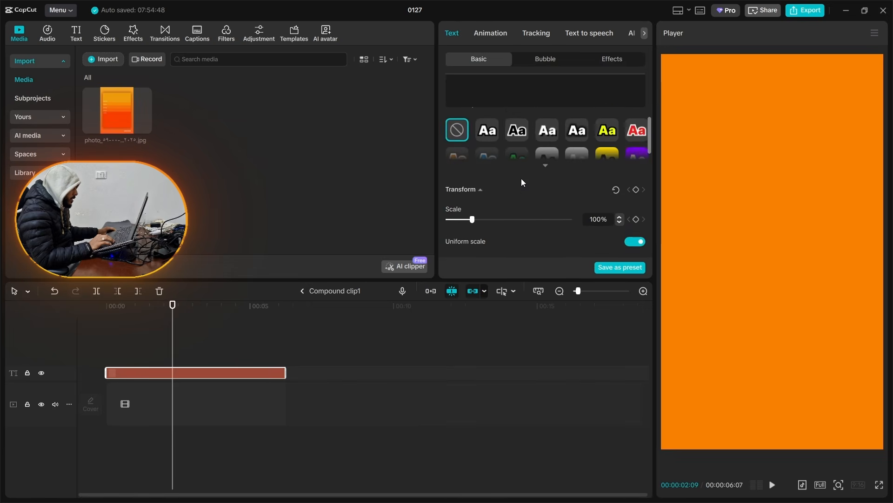
{"action": "scroll", "coordinate": [522, 178], "scroll_direction": "down", "scroll_amount": 6}
{"action": "left_click", "coordinate": [513, 222]}
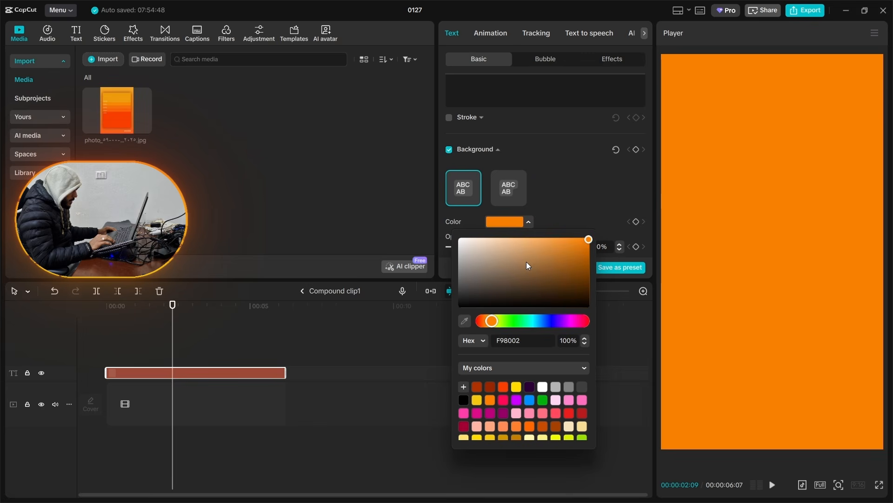
{"action": "left_click_drag", "start_coordinate": [526, 261], "coordinate": [519, 224]}
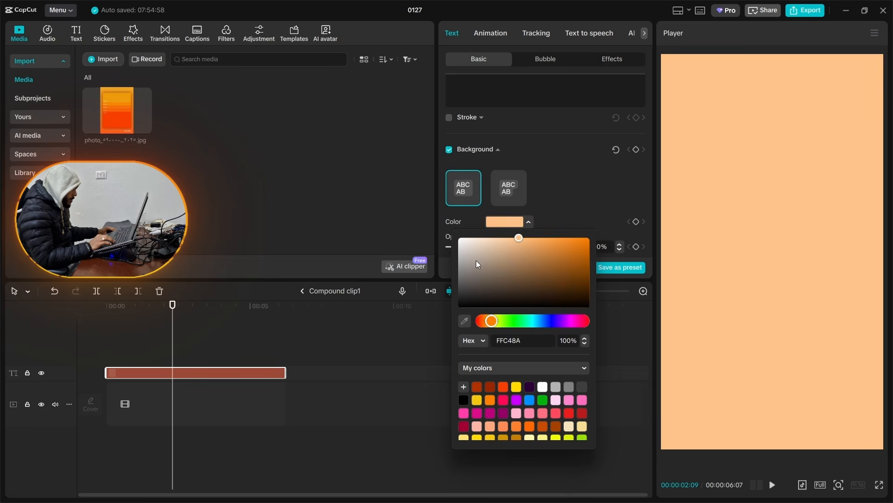
{"action": "left_click", "coordinate": [319, 294]}
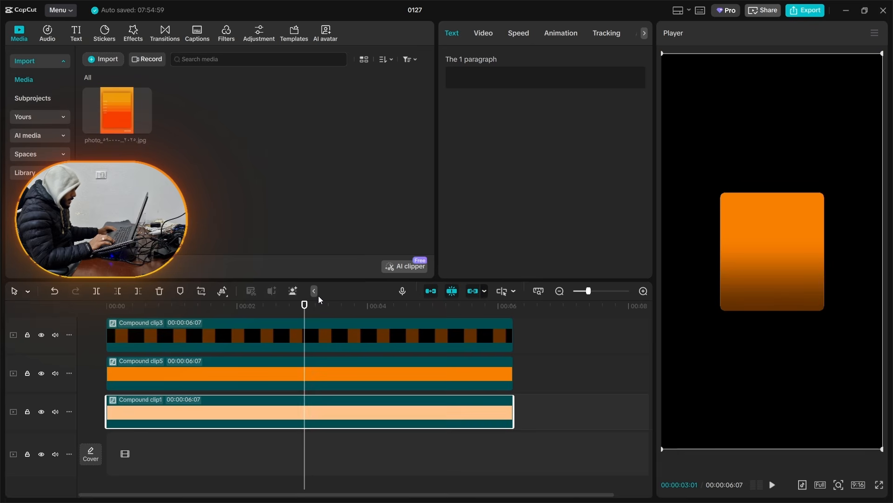
Step: Offset the peach clip horizontally to X position 6 so it forms a thin highlight along the card's side edge
{"action": "left_click", "coordinate": [480, 34]}
{"action": "left_click", "coordinate": [459, 62]}
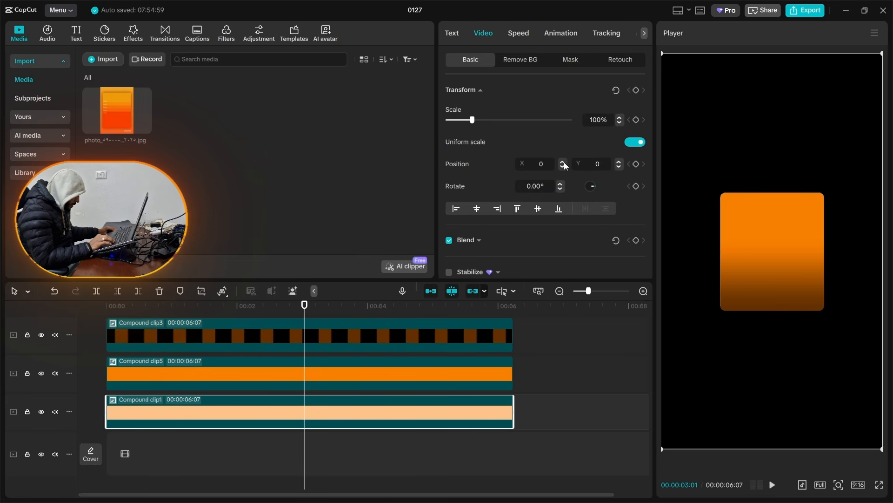
{"action": "scroll", "coordinate": [805, 224], "scroll_direction": "up", "scroll_amount": 5}
{"action": "left_click_drag", "start_coordinate": [805, 224], "coordinate": [663, 266]}
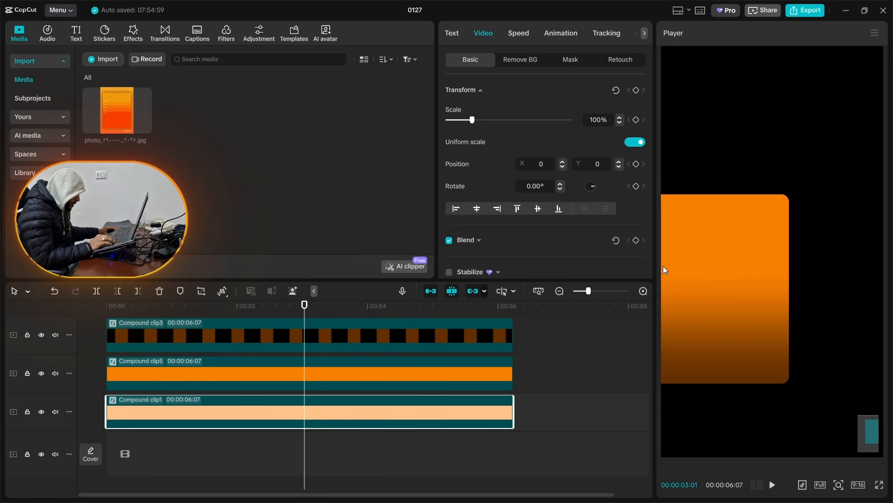
{"action": "left_click", "coordinate": [562, 163]}
{"action": "left_click", "coordinate": [563, 163]}
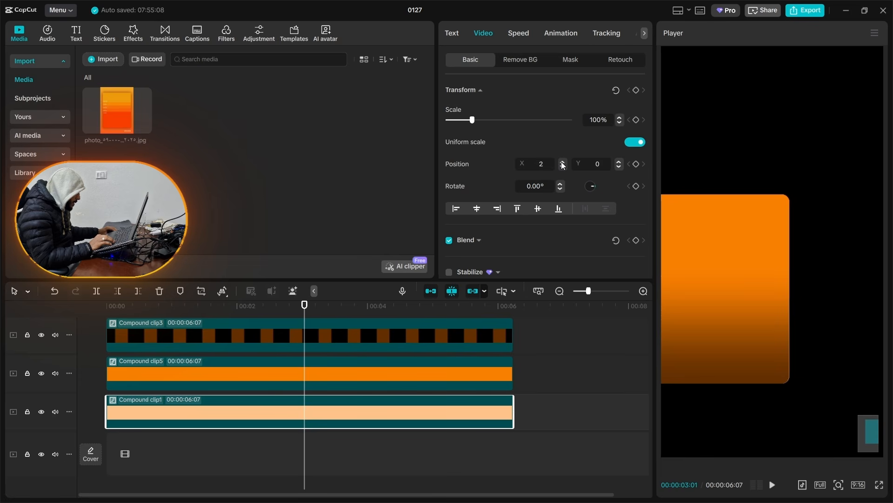
{"action": "left_click", "coordinate": [563, 164]}
{"action": "left_click", "coordinate": [563, 164]}
{"action": "left_click", "coordinate": [563, 163]}
{"action": "left_click", "coordinate": [563, 164]}
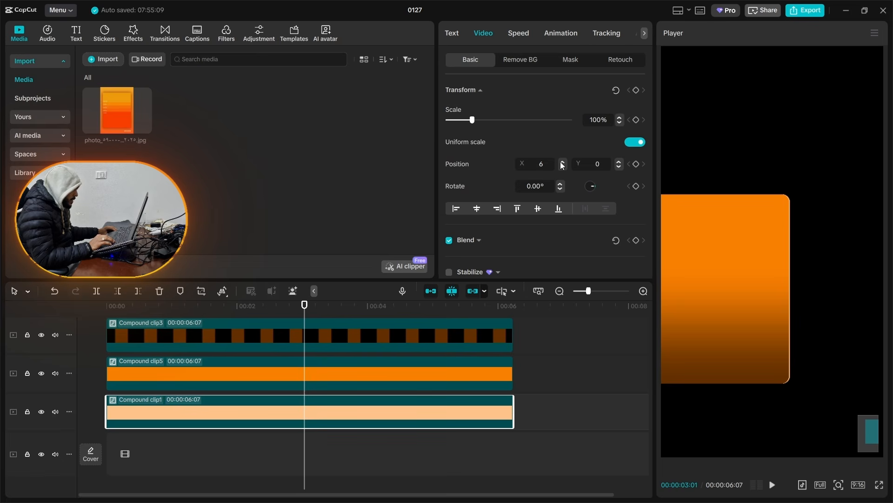
Step: Wrap the peach highlight clip in a new compound clip and add a narrowed, feathered Filmstrip mask so the edge highlight fades at both ends
{"action": "left_click", "coordinate": [560, 61]}
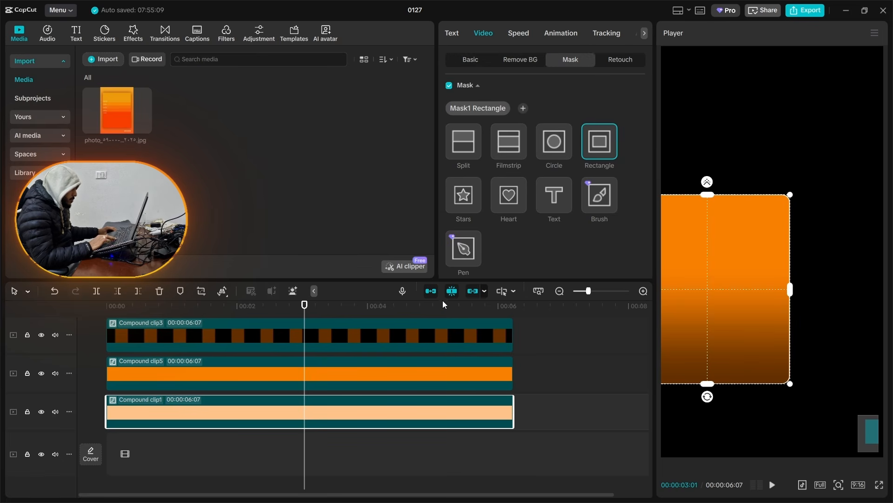
{"action": "key", "text": "alt+g"}
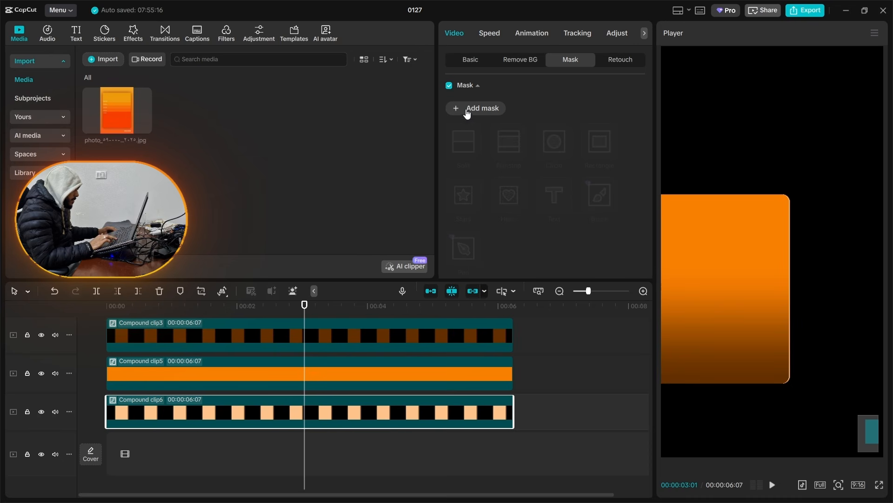
{"action": "left_click", "coordinate": [467, 110]}
{"action": "left_click", "coordinate": [502, 147]}
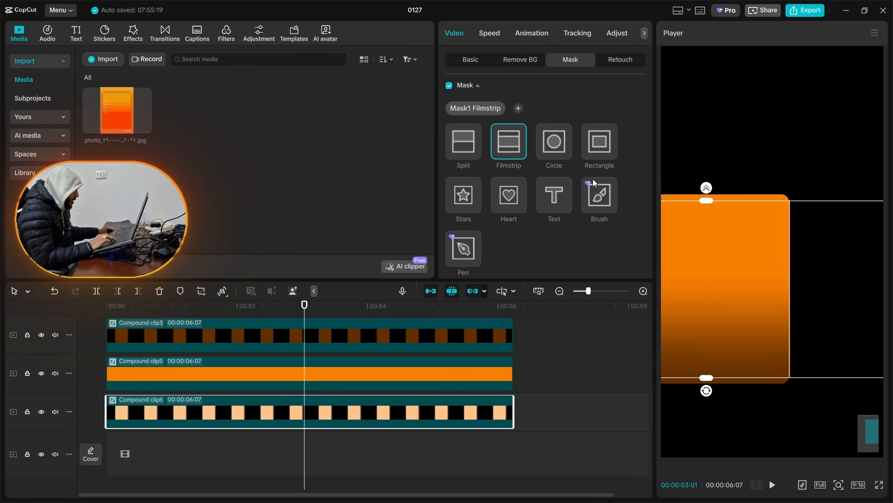
{"action": "mouse_move", "coordinate": [706, 187]}
{"action": "left_mouse_down"}
{"action": "mouse_move", "coordinate": [709, 176]}
{"action": "mouse_move", "coordinate": [706, 219]}
{"action": "mouse_move", "coordinate": [725, 236]}
{"action": "mouse_move", "coordinate": [709, 175]}
{"action": "mouse_move", "coordinate": [711, 183]}
{"action": "left_mouse_up"}
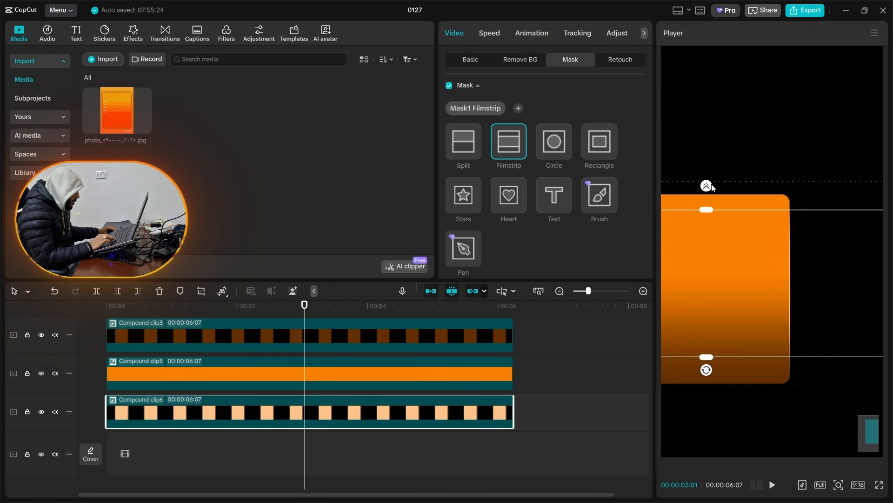
{"action": "left_click", "coordinate": [296, 442]}
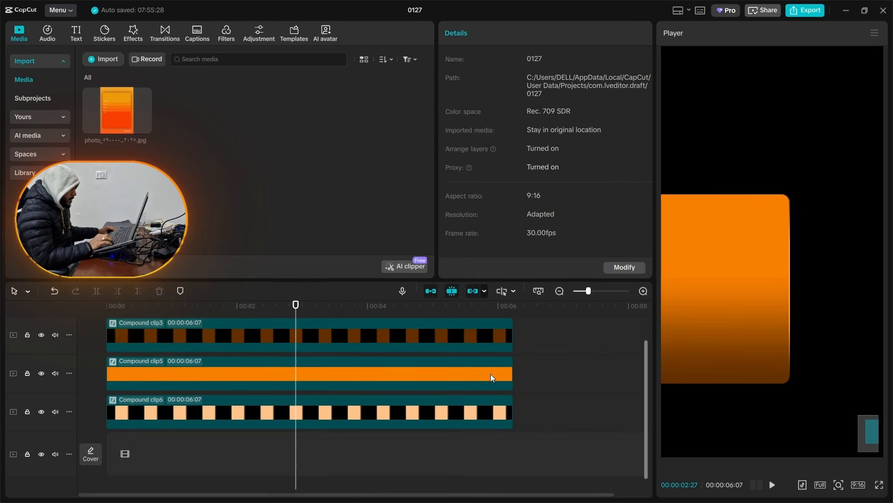
Step: Duplicate the masked peach clip onto the track above and set the copy's X position to -12 to highlight the card's opposite side edge
{"action": "left_click_drag", "start_coordinate": [264, 422], "coordinate": [266, 407]}
{"action": "left_click", "coordinate": [266, 407]}
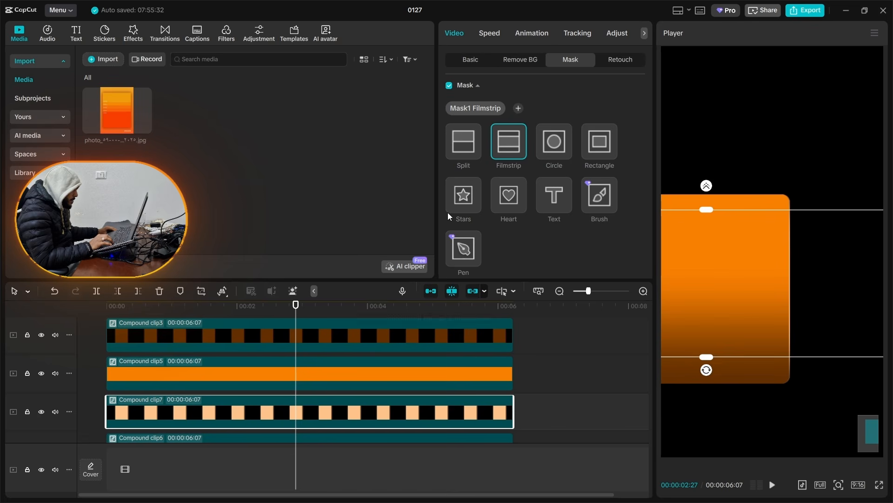
{"action": "left_click_drag", "start_coordinate": [724, 269], "coordinate": [832, 244]}
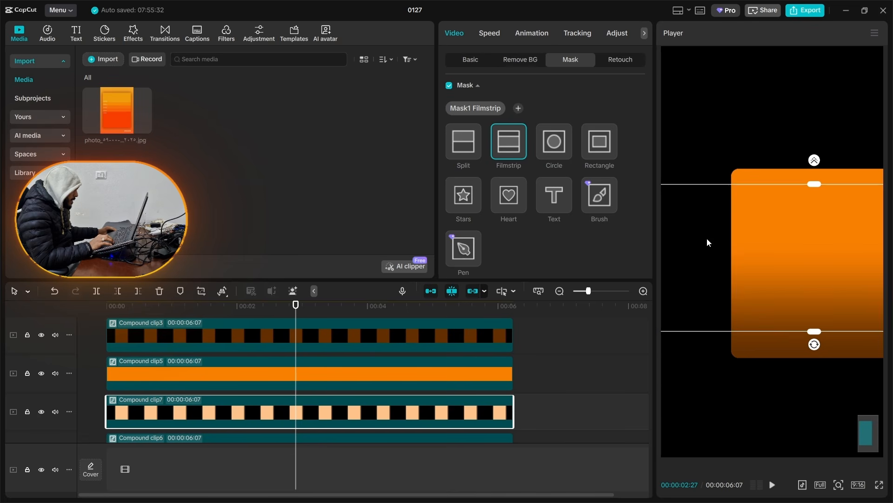
{"action": "left_click", "coordinate": [736, 257]}
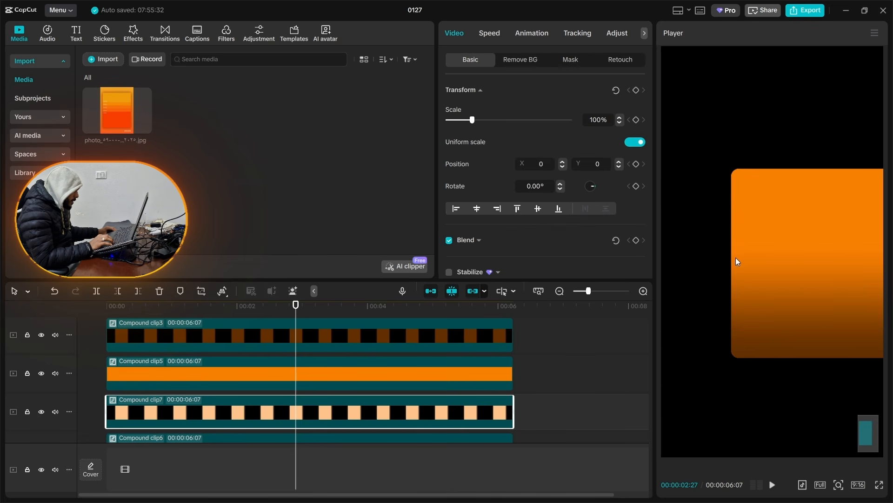
{"action": "left_click", "coordinate": [563, 169]}
{"action": "left_click", "coordinate": [562, 168]}
{"action": "left_click", "coordinate": [562, 168]}
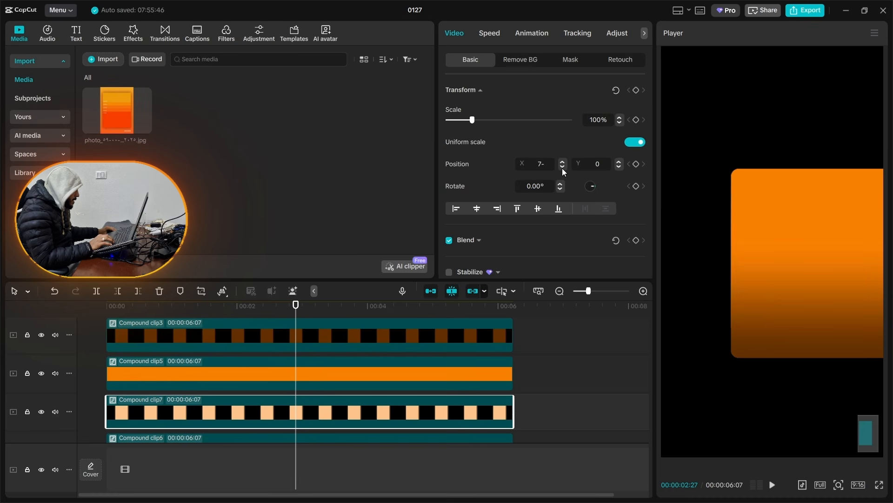
{"action": "left_click", "coordinate": [562, 168]}
{"action": "left_click", "coordinate": [562, 168]}
{"action": "left_click", "coordinate": [562, 168]}
{"action": "left_click", "coordinate": [562, 168]}
{"action": "left_click", "coordinate": [562, 167]}
{"action": "left_click_drag", "start_coordinate": [844, 252], "coordinate": [749, 182]}
{"action": "scroll", "coordinate": [745, 190], "scroll_direction": "down", "scroll_amount": 1}
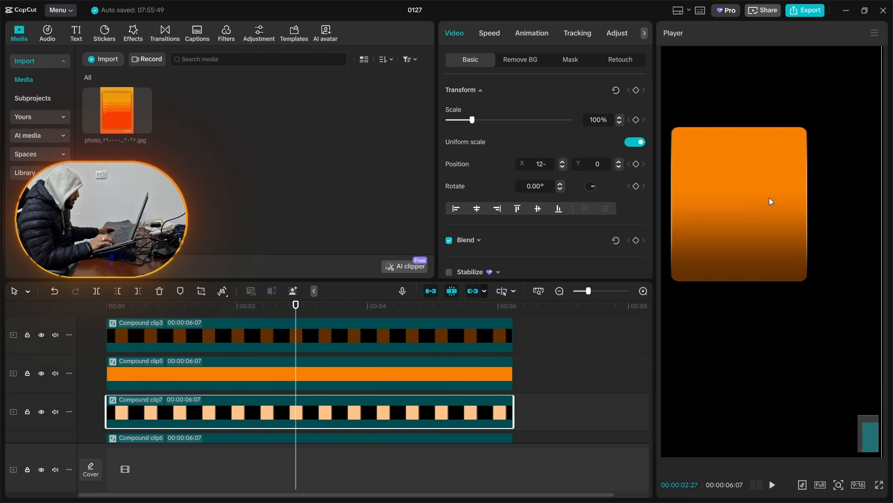
Step: Duplicate the orange card clip onto the track above it and wrap the copy in a new compound clip
{"action": "scroll", "coordinate": [379, 368], "scroll_direction": "up", "scroll_amount": 1}
{"action": "left_click", "coordinate": [365, 336]}
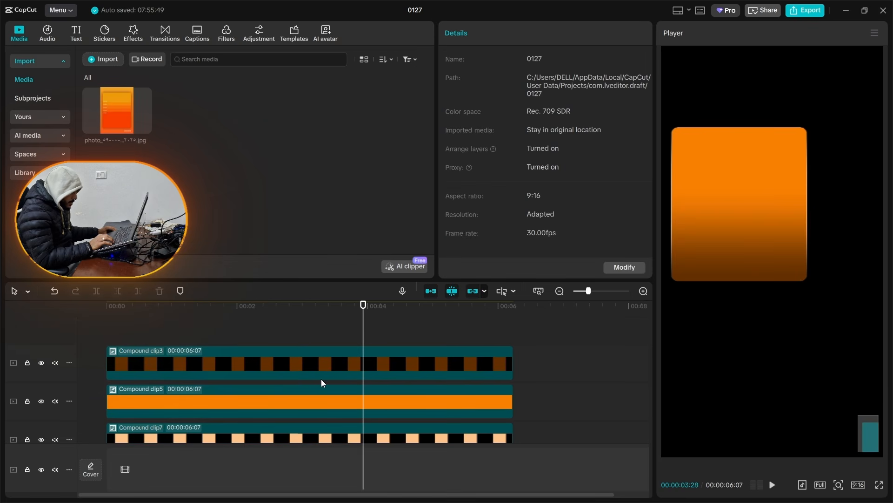
{"action": "left_click", "coordinate": [302, 336]}
{"action": "left_click", "coordinate": [216, 400]}
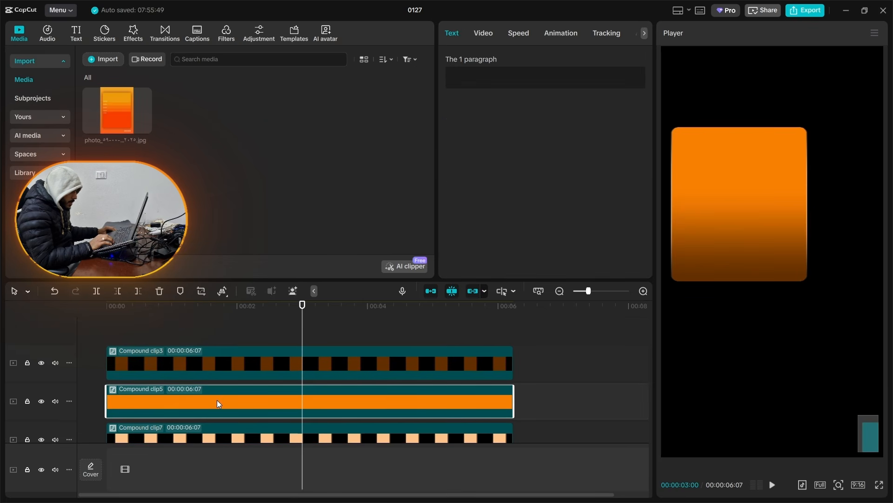
{"action": "left_click", "coordinate": [219, 325]}
{"action": "left_click", "coordinate": [189, 406]}
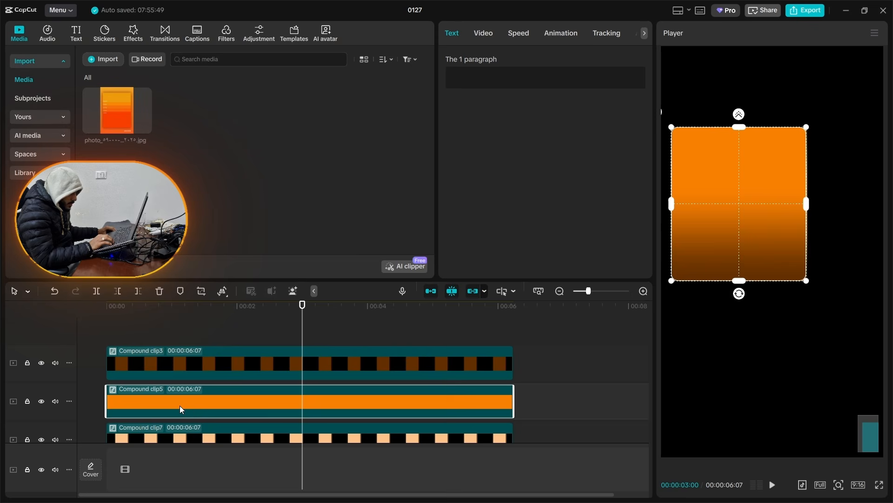
{"action": "left_click_drag", "start_coordinate": [180, 406], "coordinate": [180, 386]}
{"action": "left_click", "coordinate": [182, 390]}
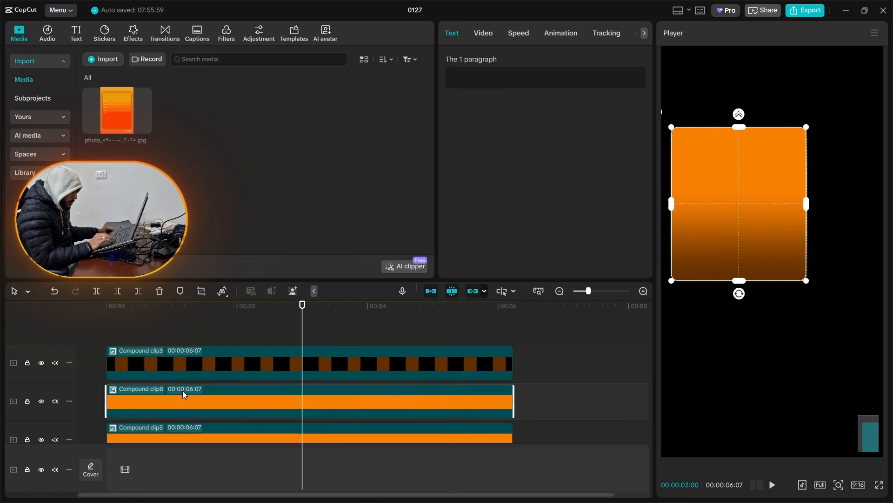
{"action": "key", "text": "alt+g"}
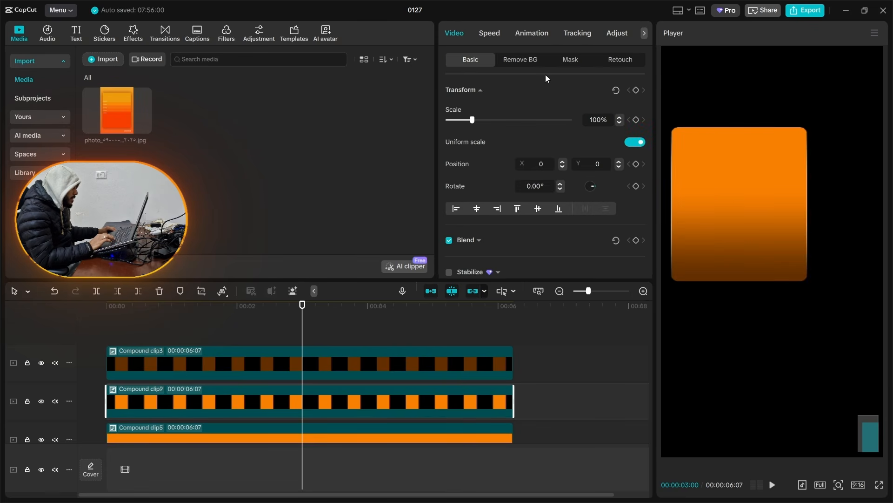
{"action": "scroll", "coordinate": [376, 397], "scroll_direction": "down", "scroll_amount": 1}
Step: Recolour the innermost text background of the wrapped orange copy to peach FFBF7A and return to the main timeline
{"action": "double_click", "coordinate": [358, 386]}
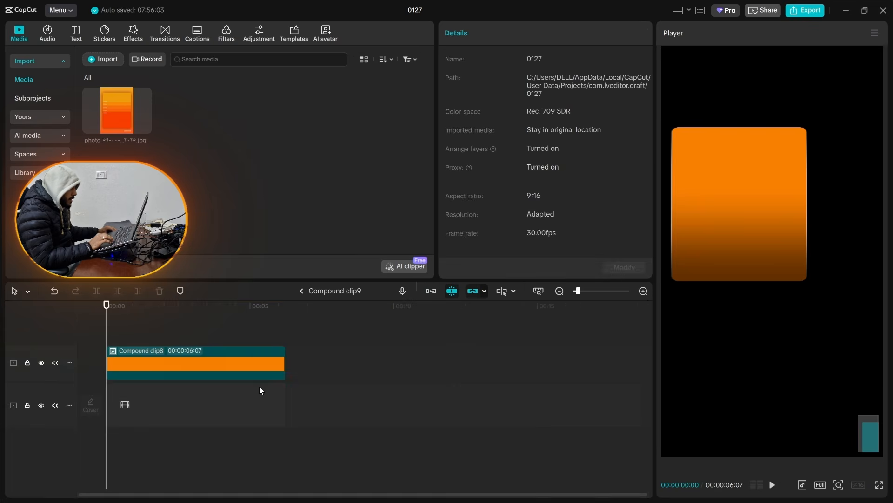
{"action": "left_click", "coordinate": [159, 374]}
{"action": "left_click", "coordinate": [249, 372]}
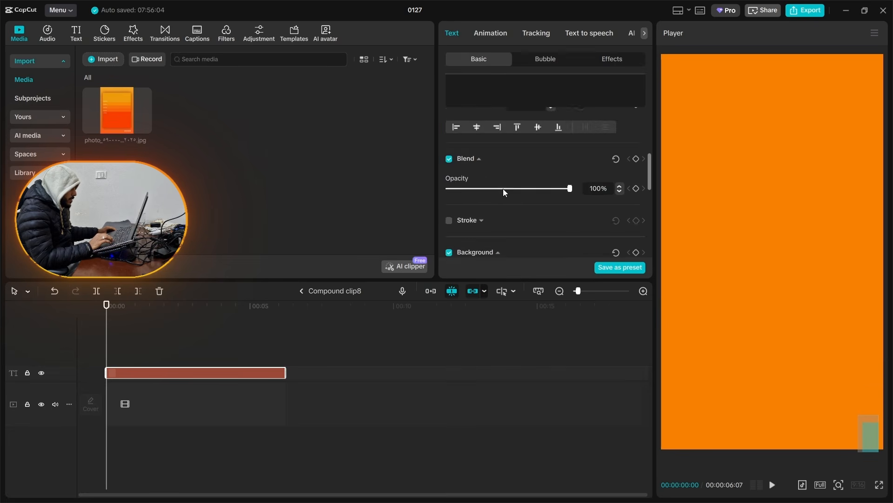
{"action": "scroll", "coordinate": [503, 189], "scroll_direction": "down", "scroll_amount": 3}
{"action": "left_click", "coordinate": [504, 195]}
{"action": "left_click", "coordinate": [529, 216]}
{"action": "left_click_drag", "start_coordinate": [528, 216], "coordinate": [527, 208]}
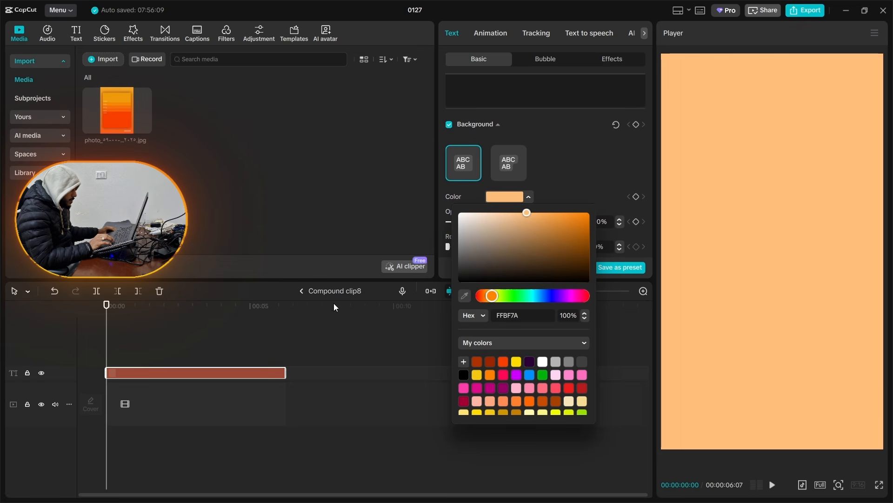
{"action": "left_click", "coordinate": [311, 294]}
{"action": "left_click", "coordinate": [311, 293]}
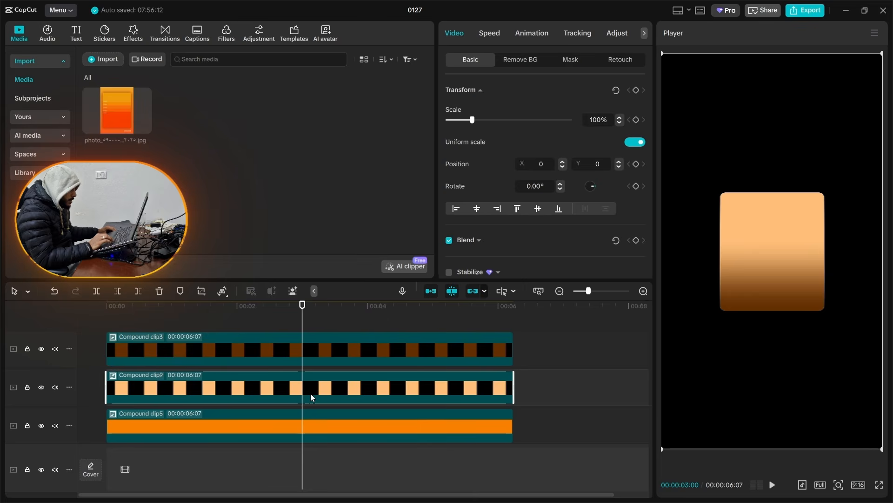
Step: Wrap the peach clip in a compound clip on the top track and add a feathered Filmstrip mask rotated 52° with size 25
{"action": "left_click", "coordinate": [566, 61]}
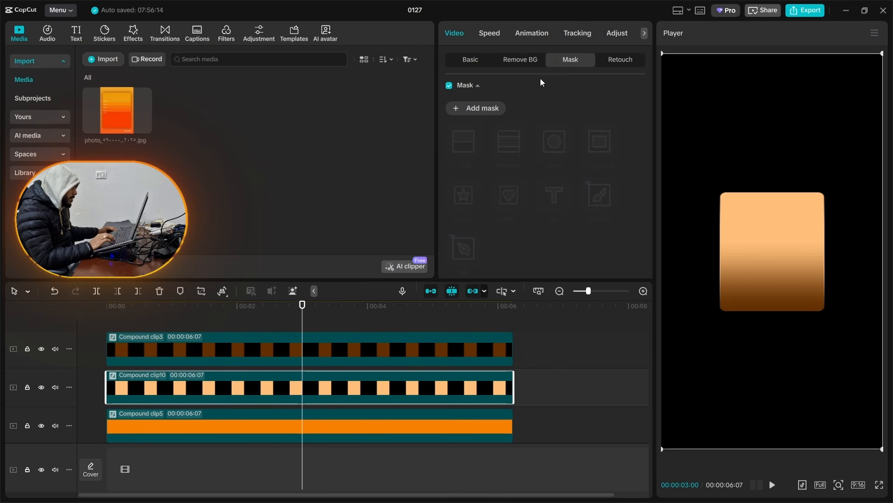
{"action": "left_click_drag", "start_coordinate": [393, 390], "coordinate": [316, 326]}
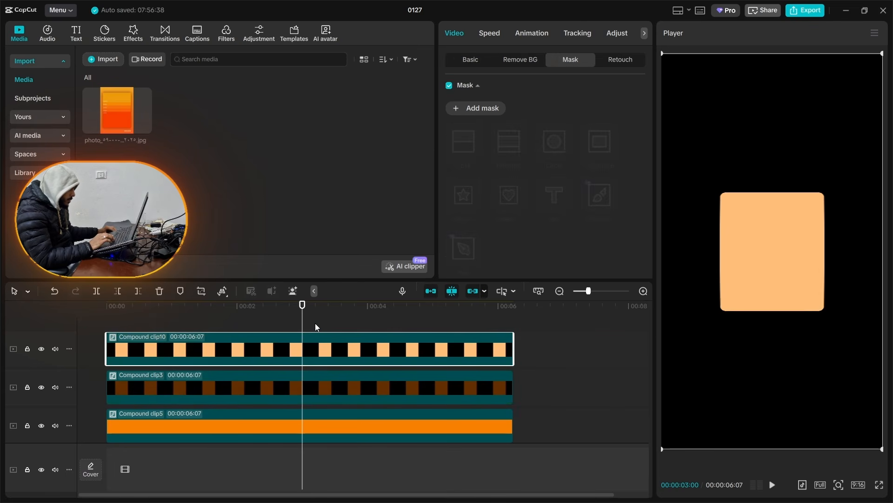
{"action": "left_click", "coordinate": [483, 110]}
{"action": "left_click", "coordinate": [509, 143]}
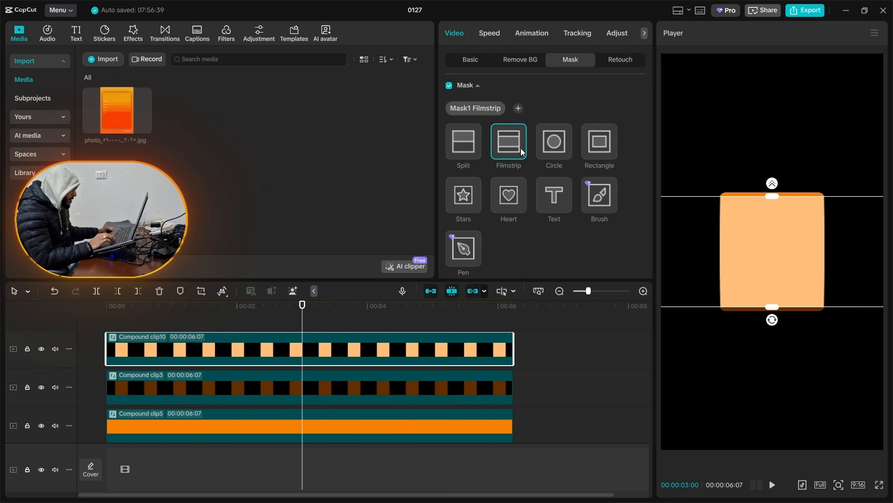
{"action": "left_click_drag", "start_coordinate": [772, 306], "coordinate": [792, 237]}
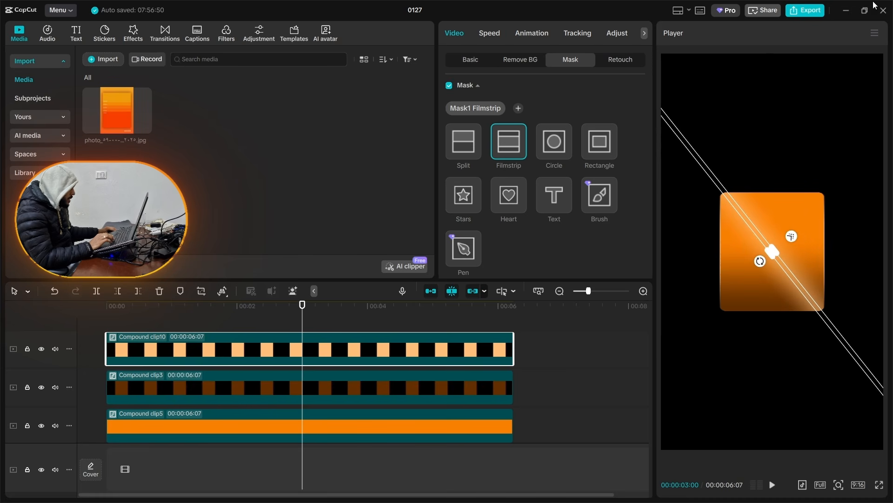
{"action": "left_click", "coordinate": [459, 313]}
{"action": "left_click", "coordinate": [383, 354]}
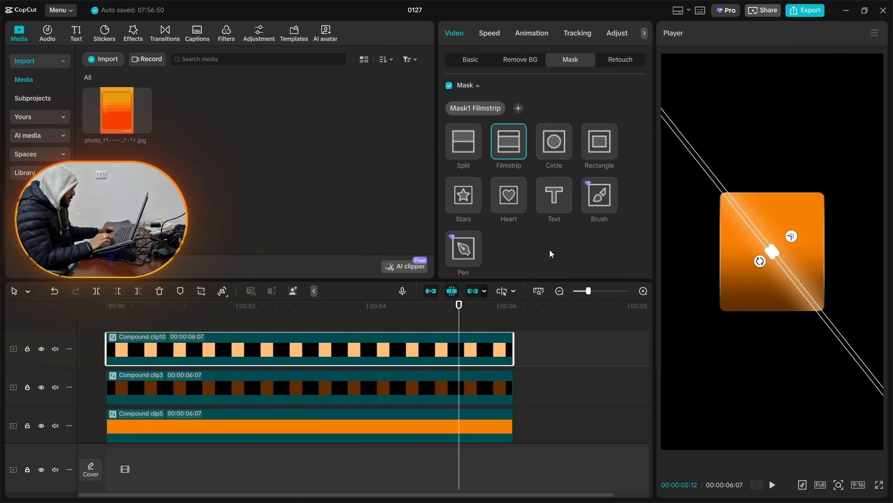
{"action": "scroll", "coordinate": [512, 191], "scroll_direction": "down", "scroll_amount": 3}
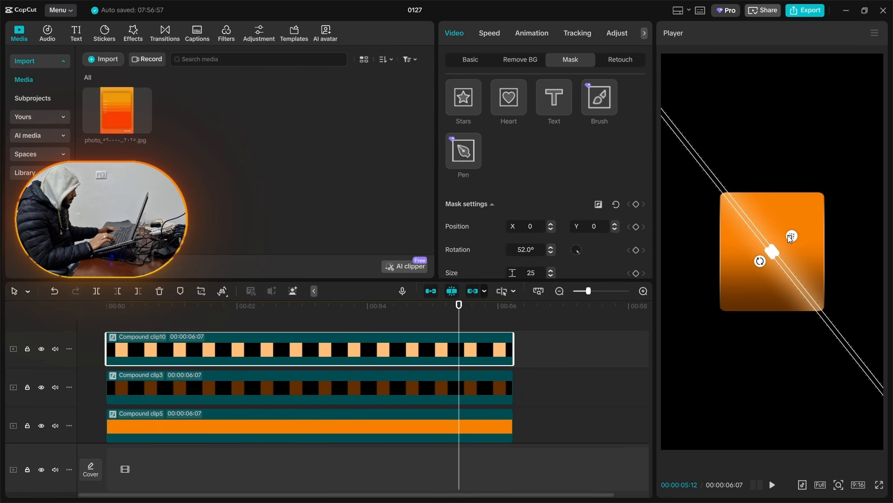
{"action": "left_click", "coordinate": [564, 331]}
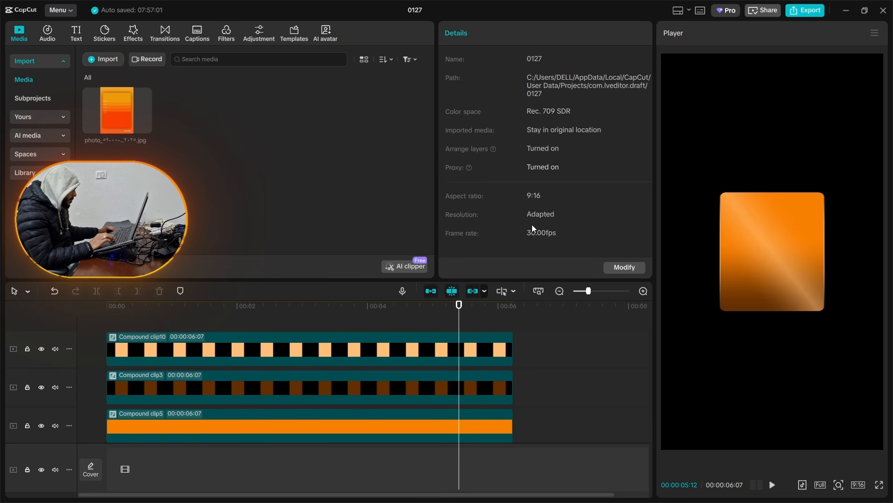
Step: Minimize the editor and switch to the Flaticon search results for like in Chrome
{"action": "left_click", "coordinate": [846, 10]}
{"action": "left_click", "coordinate": [167, 491]}
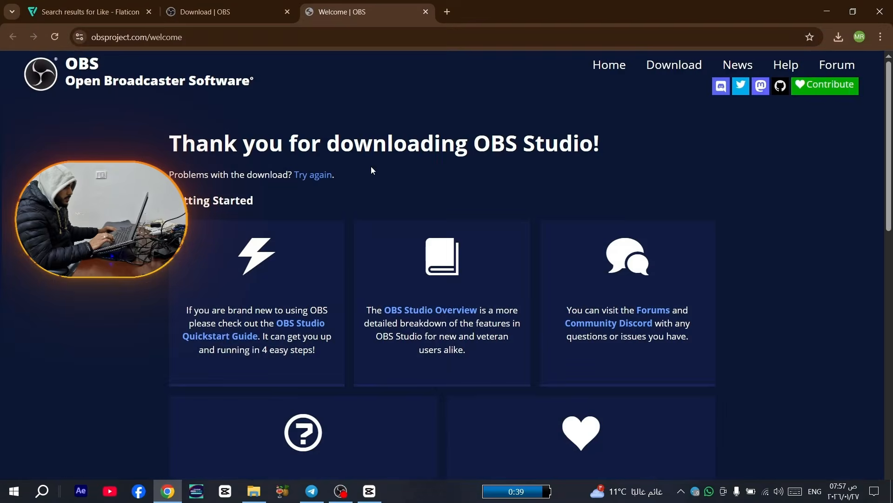
{"action": "key", "text": "ctrl+1"}
{"action": "mouse_move", "coordinate": [832, 266]}
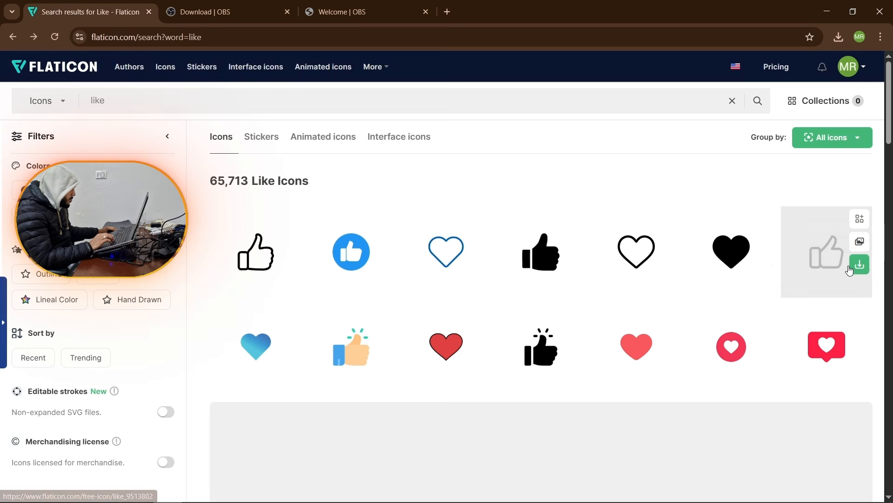
Step: Open the rounded outline thumbs-up icon in Flaticon's icon editor and recolour it red FF0000
{"action": "left_click", "coordinate": [831, 248]}
{"action": "left_click", "coordinate": [478, 86]}
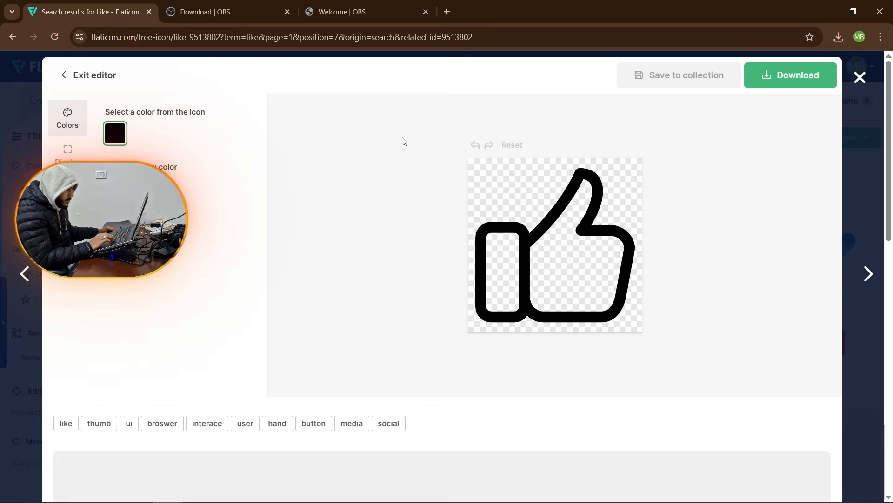
{"action": "left_click", "coordinate": [116, 188]}
{"action": "left_click_drag", "start_coordinate": [179, 223], "coordinate": [280, 209]}
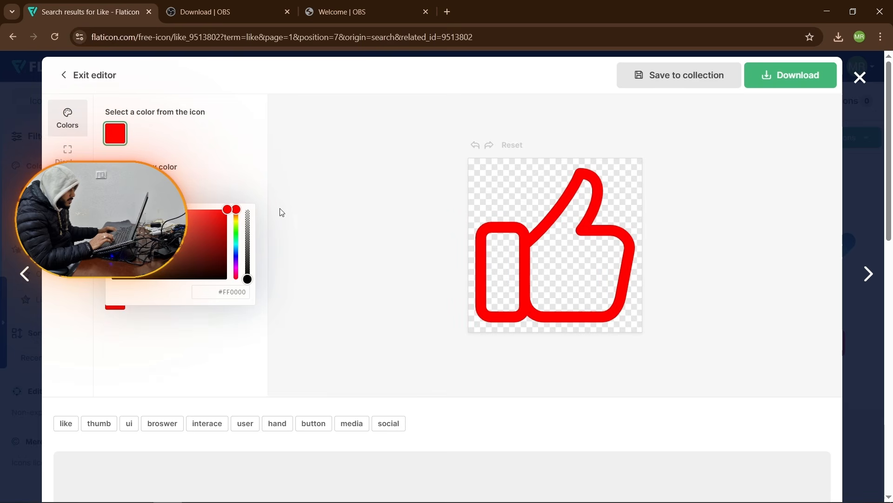
Step: Download the red thumbs-up icon as a free PNG and save it to Local Disk (D:)
{"action": "left_click", "coordinate": [799, 80]}
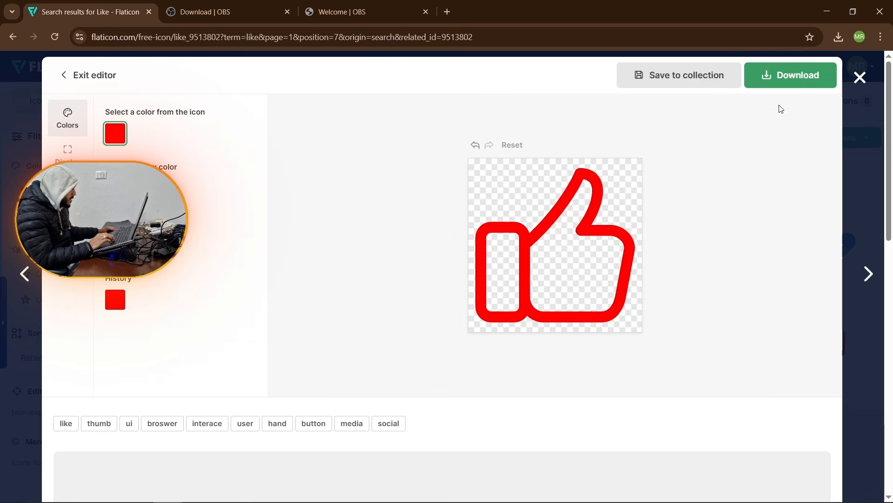
{"action": "left_click", "coordinate": [786, 84]}
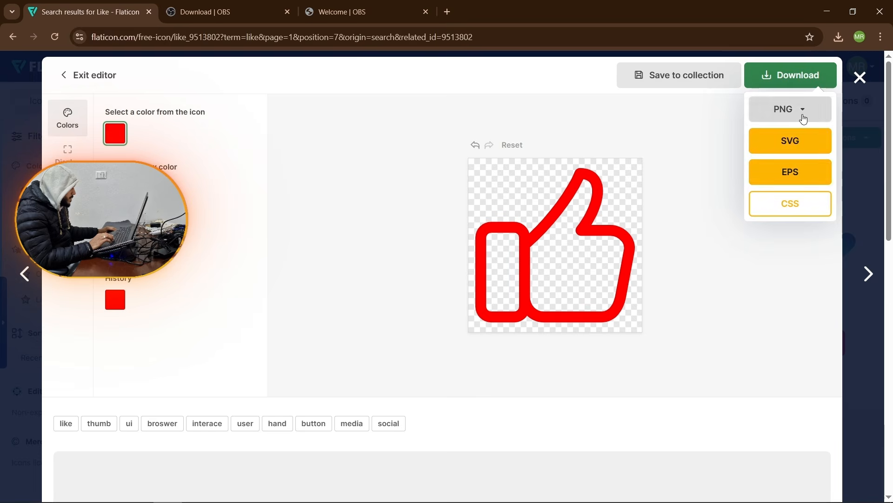
{"action": "left_click", "coordinate": [802, 115]}
{"action": "left_click", "coordinate": [786, 236]}
{"action": "left_click", "coordinate": [654, 251]}
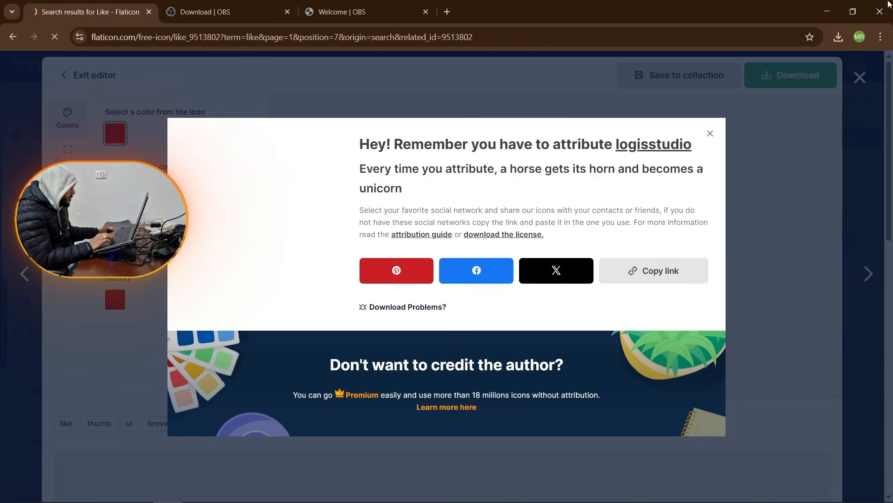
{"action": "scroll", "coordinate": [251, 205], "scroll_direction": "down", "scroll_amount": 5}
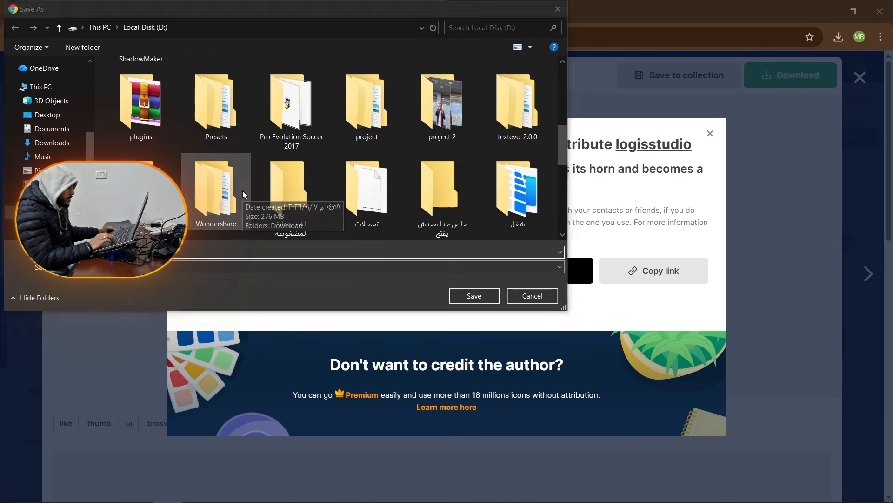
{"action": "left_click", "coordinate": [465, 298]}
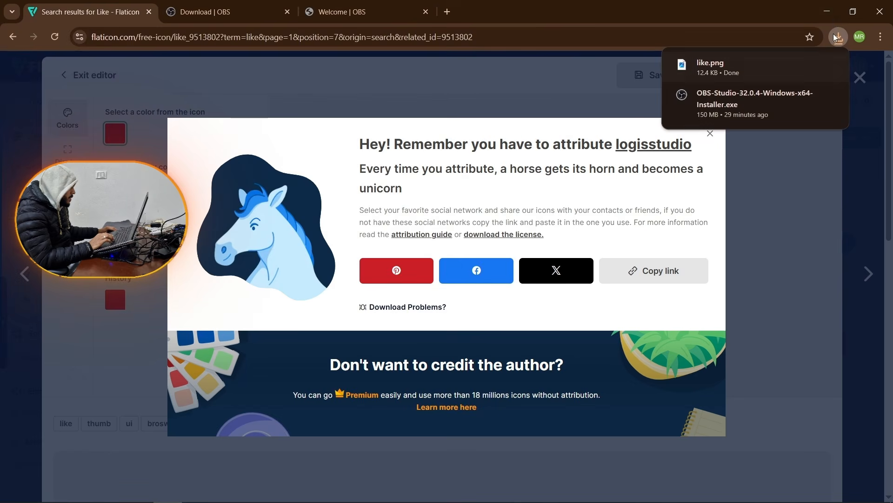
Step: Return to CapCut and import like.png from Local Disk (D:) into the project media
{"action": "left_click", "coordinate": [827, 12]}
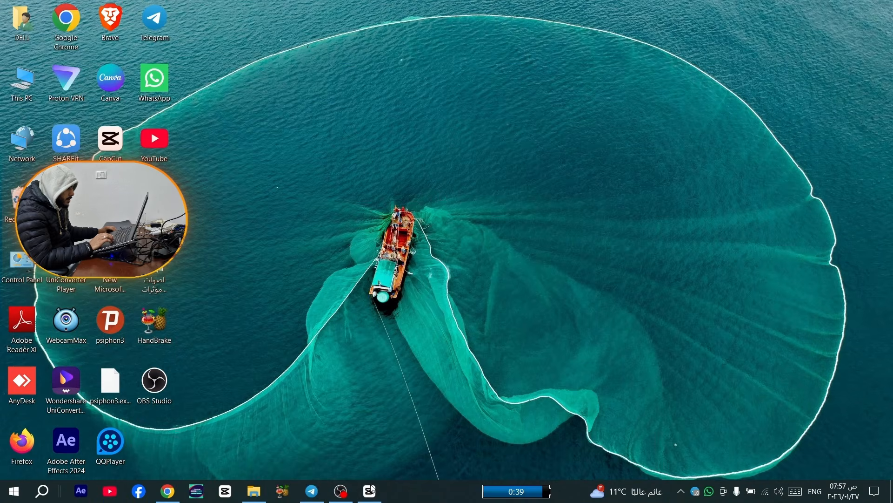
{"action": "left_click", "coordinate": [371, 491]}
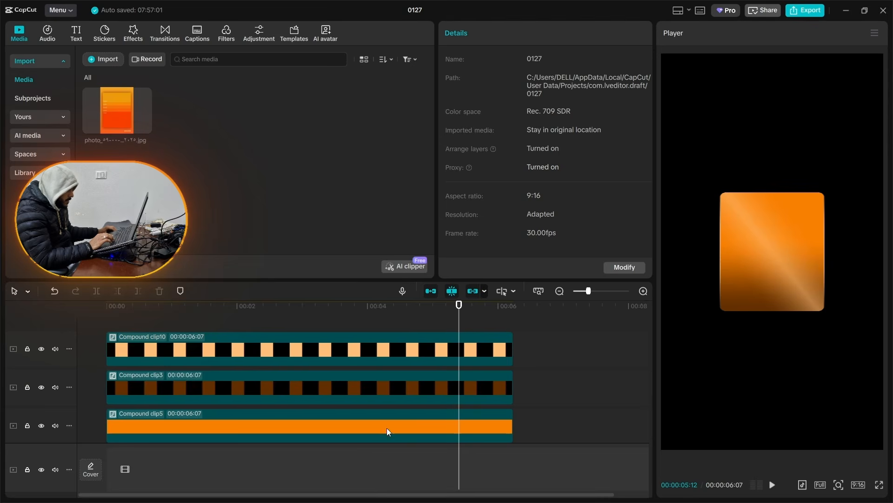
{"action": "left_click", "coordinate": [94, 62]}
{"action": "scroll", "coordinate": [437, 233], "scroll_direction": "down", "scroll_amount": 5}
{"action": "left_click", "coordinate": [154, 319]}
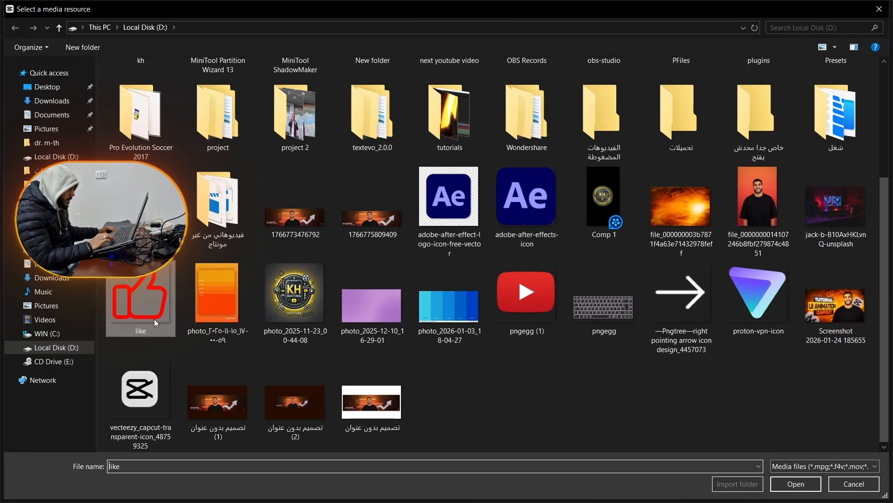
{"action": "double_click", "coordinate": [154, 319]}
Step: Add like.png from the timeline start, extend it to match the other clips, and shrink it to fit inside the orange card
{"action": "left_click_drag", "start_coordinate": [195, 105], "coordinate": [107, 321]}
{"action": "left_click_drag", "start_coordinate": [432, 351], "coordinate": [510, 356]}
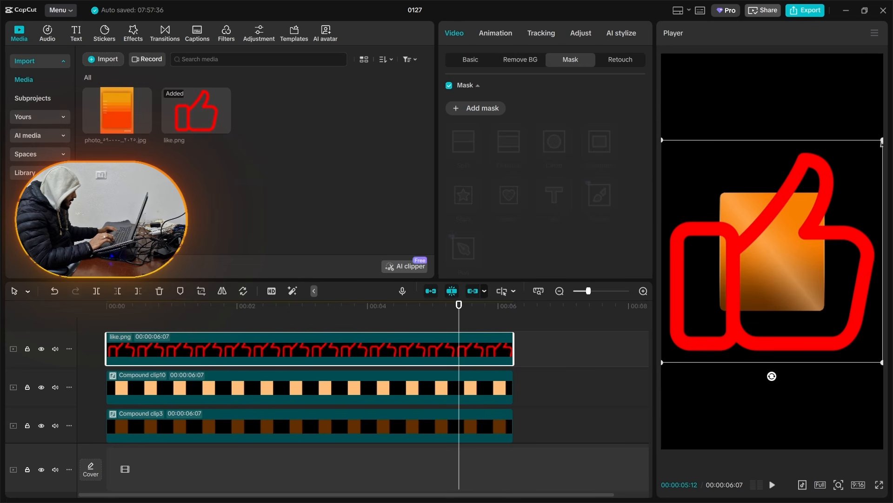
{"action": "left_click_drag", "start_coordinate": [881, 146], "coordinate": [811, 251]}
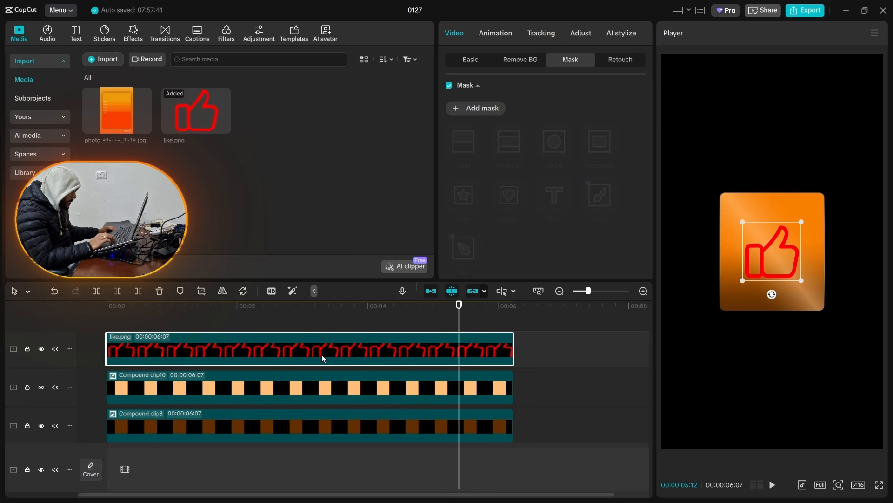
{"action": "left_click_drag", "start_coordinate": [322, 353], "coordinate": [315, 409]}
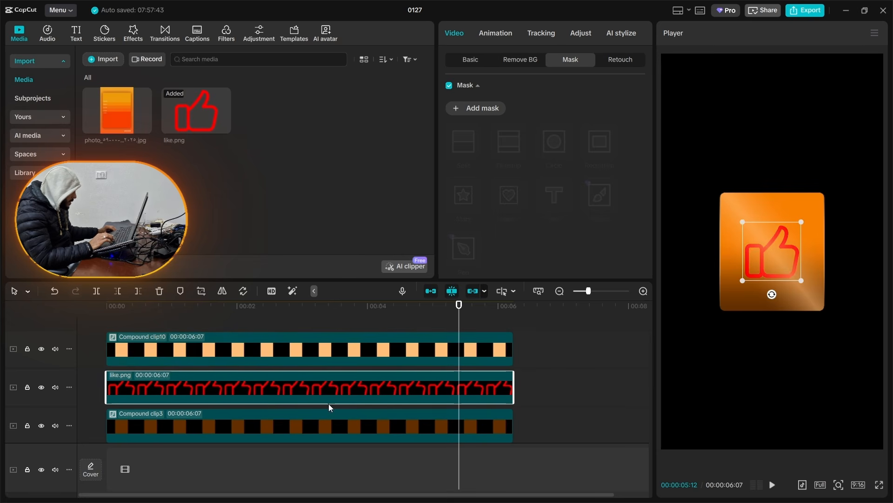
Step: Steepen the like.png Luma curve by moving its white point almost fully to the dark end
{"action": "left_click", "coordinate": [579, 34]}
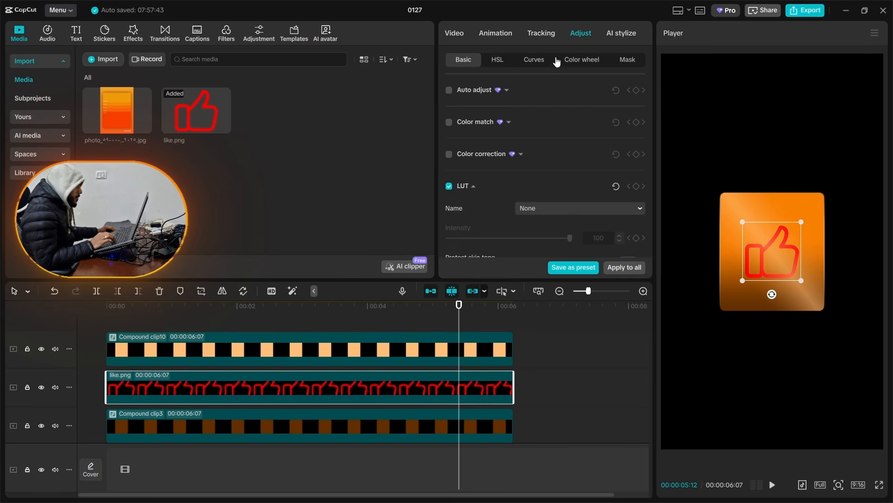
{"action": "left_click", "coordinate": [540, 60]}
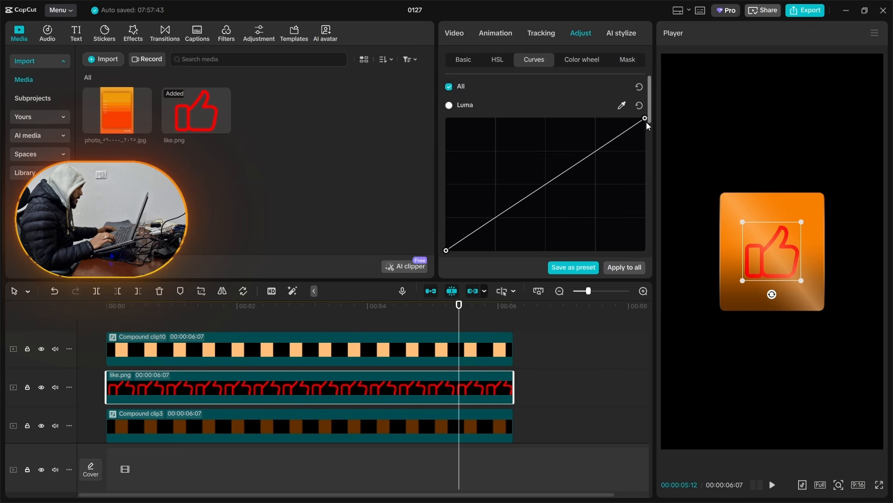
{"action": "left_click_drag", "start_coordinate": [645, 118], "coordinate": [230, 60]}
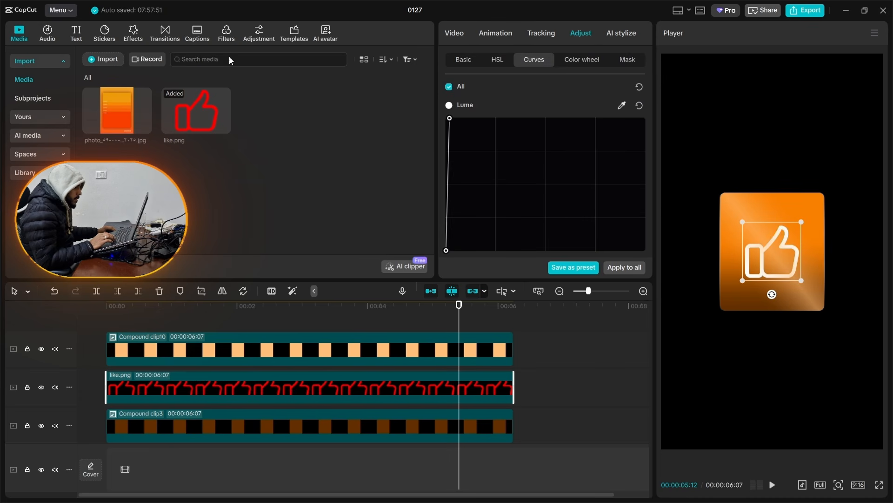
Step: Apply the favourite video effect Negative Waver to the like.png clip
{"action": "left_click", "coordinate": [122, 32]}
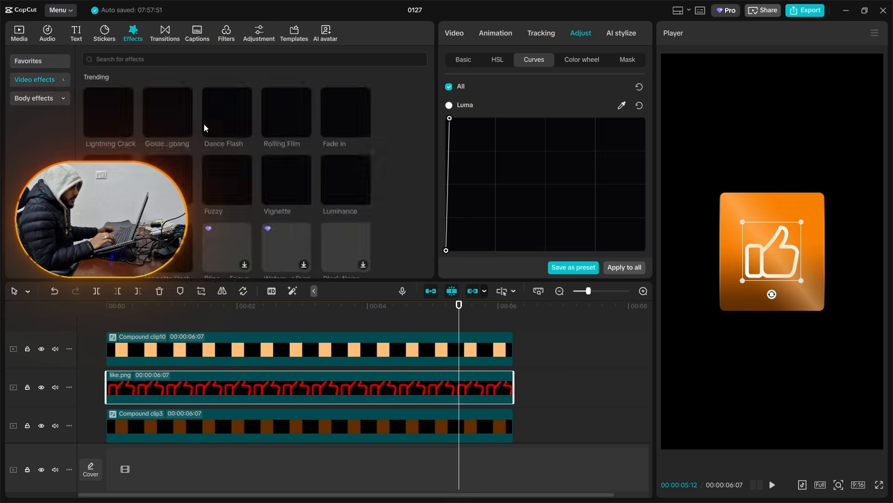
{"action": "scroll", "coordinate": [205, 135], "scroll_direction": "down", "scroll_amount": 2}
{"action": "left_click", "coordinate": [62, 63]}
{"action": "scroll", "coordinate": [140, 135], "scroll_direction": "down", "scroll_amount": 1}
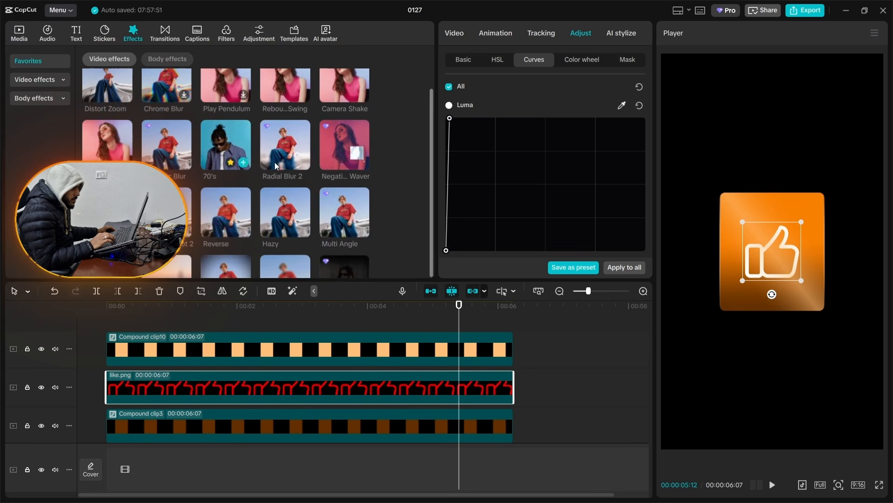
{"action": "left_click_drag", "start_coordinate": [330, 154], "coordinate": [293, 385]}
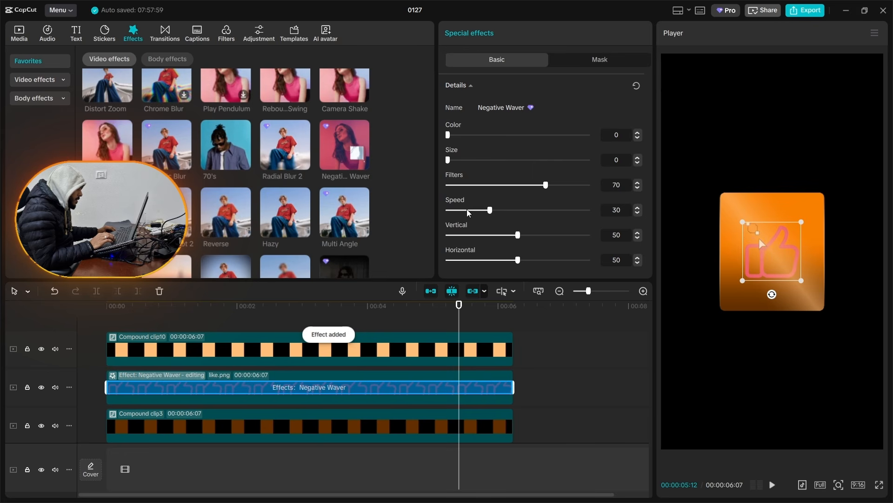
Step: Set Negative Waver to Speed 0, Filters 100 and Color 10, with Vertical and Horizontal at their minimum
{"action": "left_click_drag", "start_coordinate": [467, 212], "coordinate": [447, 211]}
{"action": "left_click", "coordinate": [451, 234]}
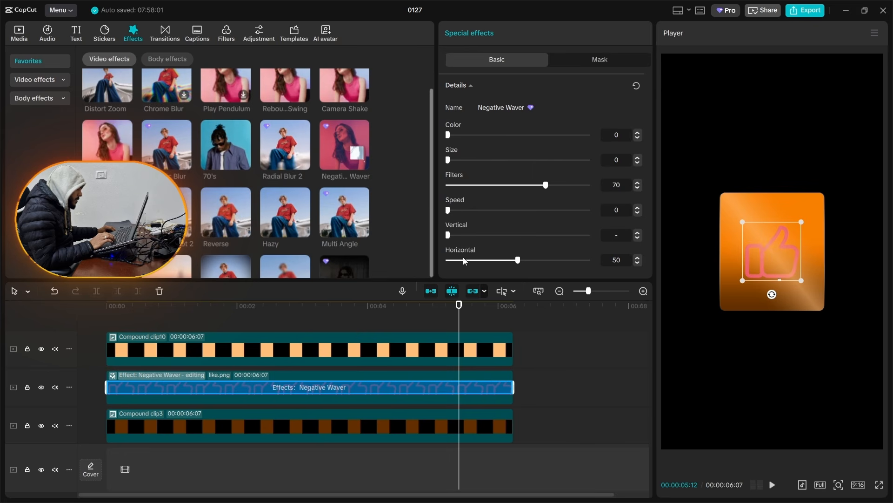
{"action": "left_click_drag", "start_coordinate": [545, 185], "coordinate": [590, 185]}
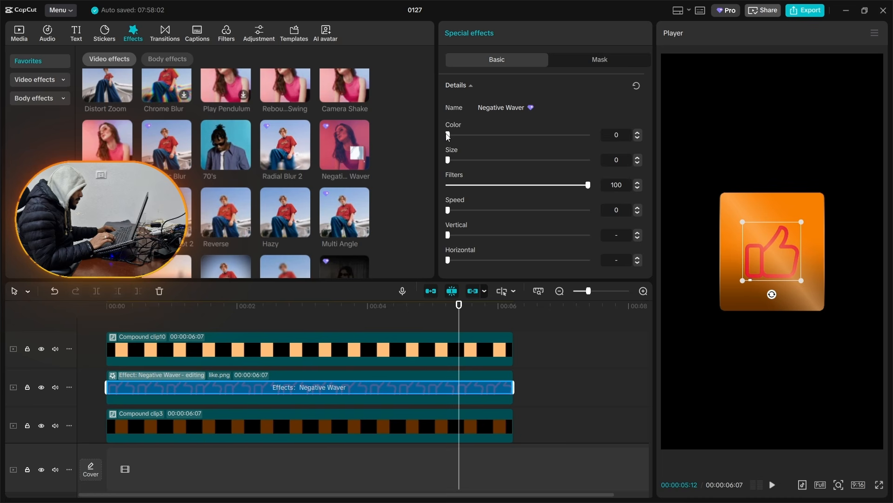
{"action": "left_click_drag", "start_coordinate": [448, 136], "coordinate": [459, 135]}
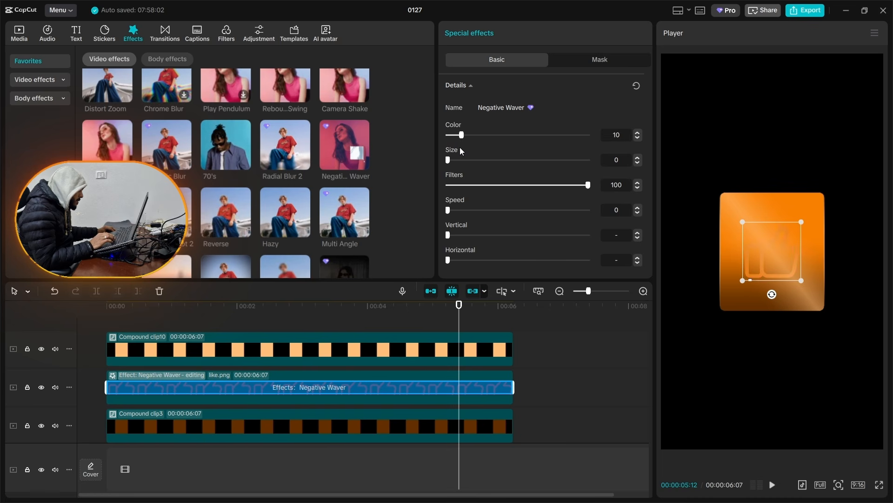
Step: Place like.png on the top track at the timeline start and set Negative Waver to Color 11 with maximum Vertical and Horizontal
{"action": "left_click", "coordinate": [343, 401]}
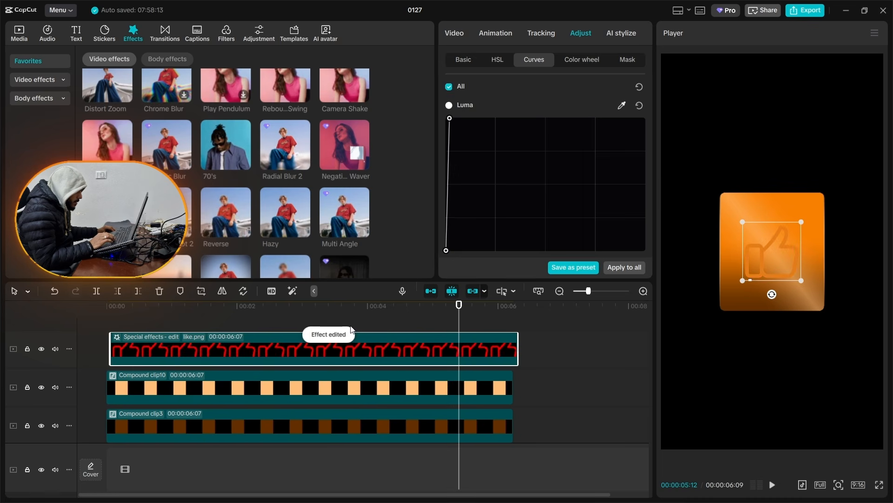
{"action": "left_click_drag", "start_coordinate": [352, 352], "coordinate": [330, 349]}
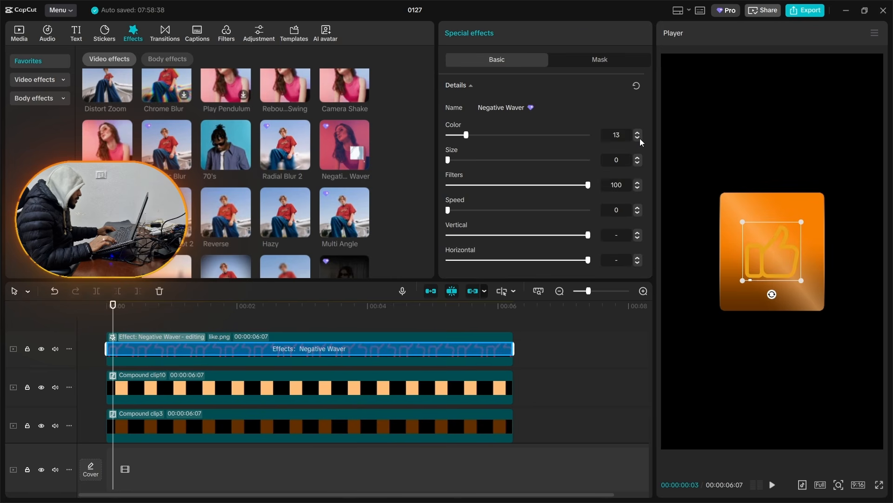
{"action": "left_click", "coordinate": [638, 138]}
{"action": "left_click", "coordinate": [638, 138]}
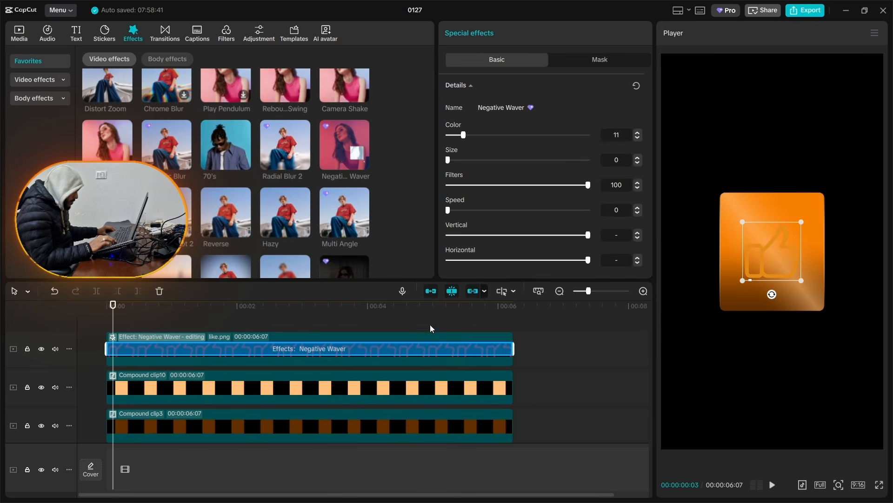
Step: Add the favourite Glow 2 effect to the like.png clip, lowering its Glow and raising its Size
{"action": "left_click", "coordinate": [418, 306]}
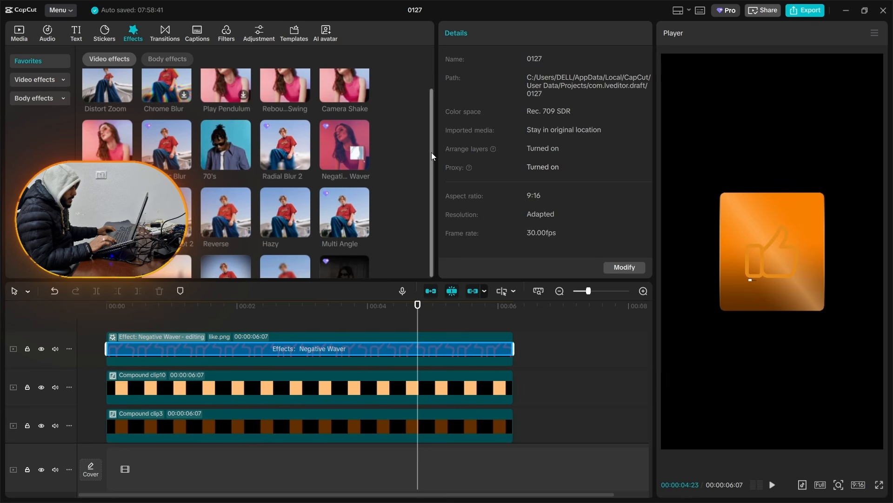
{"action": "left_click_drag", "start_coordinate": [432, 152], "coordinate": [422, 156]}
{"action": "scroll", "coordinate": [321, 199], "scroll_direction": "down", "scroll_amount": 3}
{"action": "left_click_drag", "start_coordinate": [110, 173], "coordinate": [196, 349]}
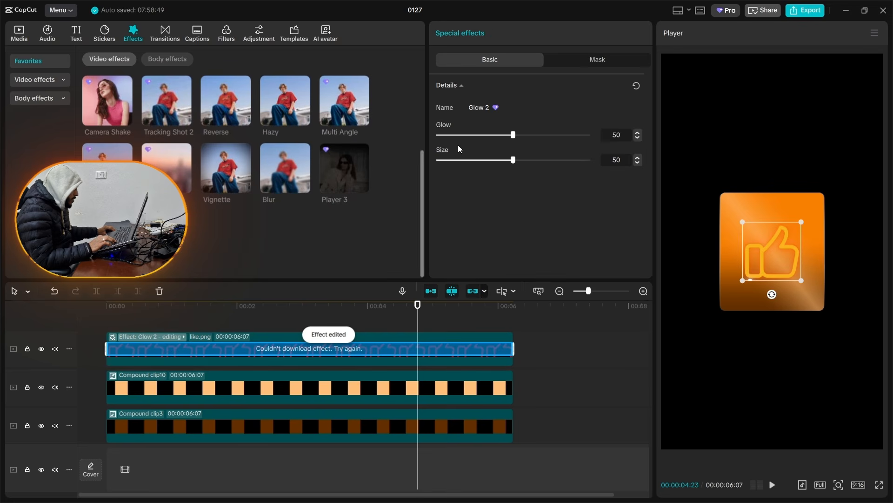
{"action": "left_click", "coordinate": [469, 135]}
{"action": "left_click_drag", "start_coordinate": [513, 160], "coordinate": [564, 161]}
{"action": "left_click", "coordinate": [555, 381]}
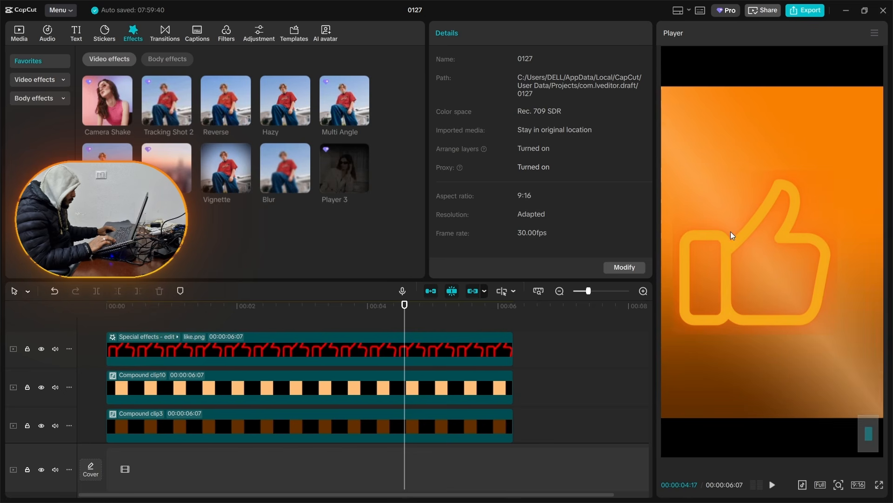
Step: Copy the like.png clip's attributes and remove the Glow 2 effect from that clip
{"action": "left_click", "coordinate": [443, 347]}
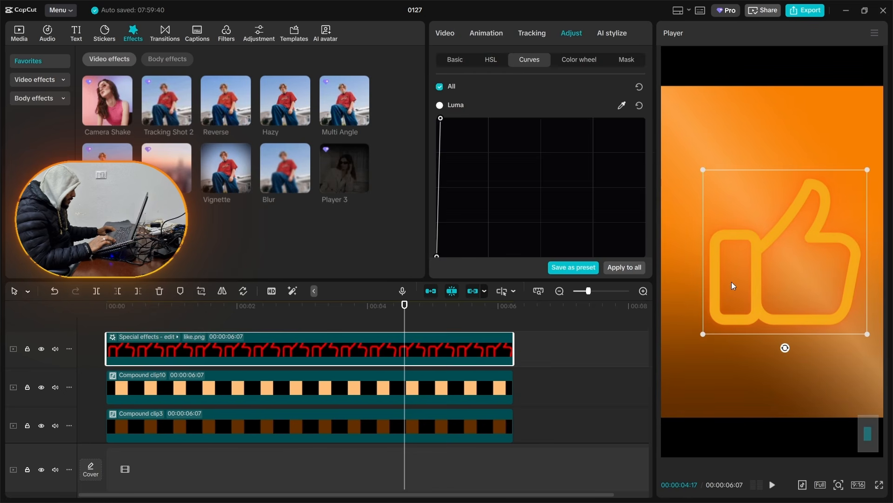
{"action": "left_click", "coordinate": [690, 344]}
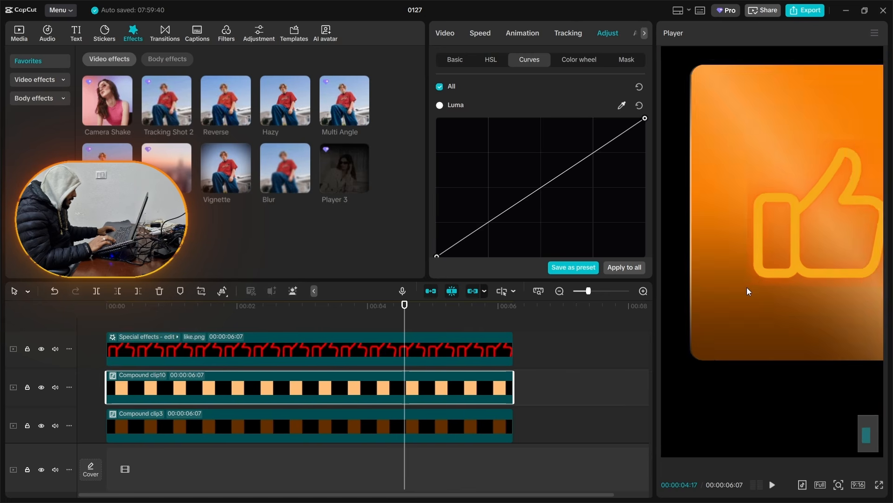
{"action": "left_click", "coordinate": [326, 361]}
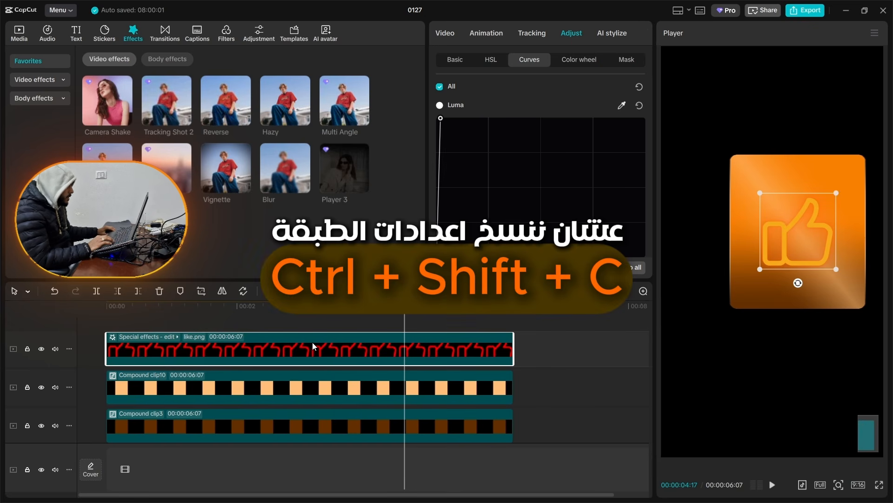
{"action": "left_click", "coordinate": [147, 337]}
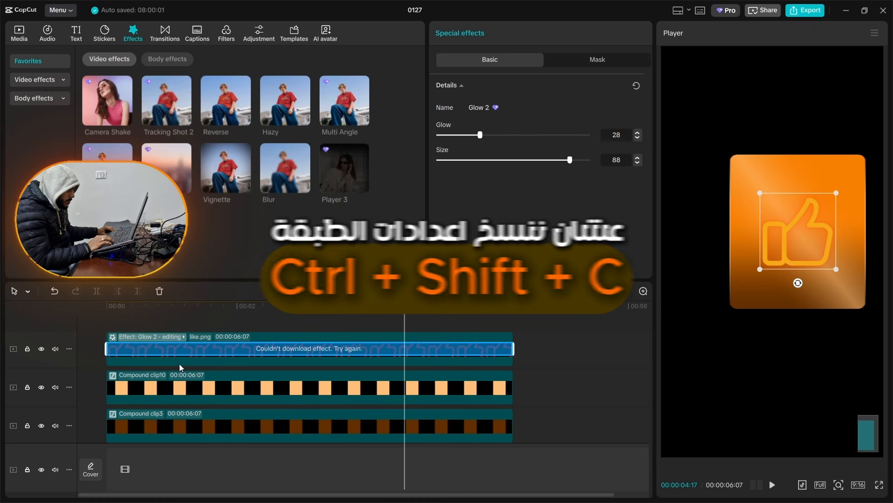
{"action": "left_click", "coordinate": [179, 367]}
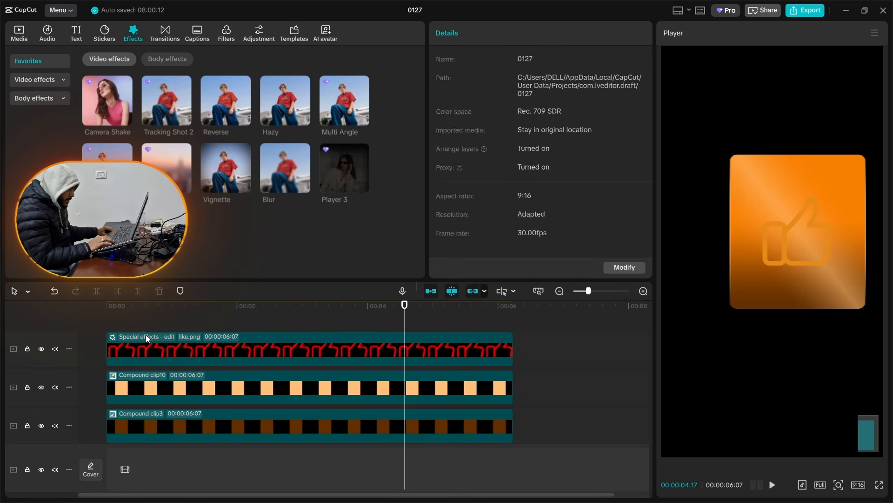
Step: Wrap the like.png clip in a compound clip and paste only the copied Effects attribute onto it
{"action": "left_click", "coordinate": [142, 343]}
{"action": "key", "text": "alt+g"}
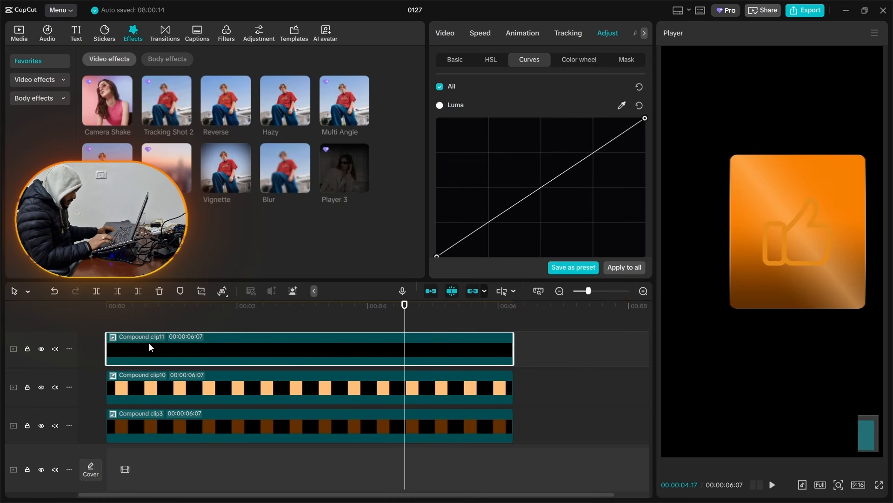
{"action": "key", "text": "ctrl+shift+v"}
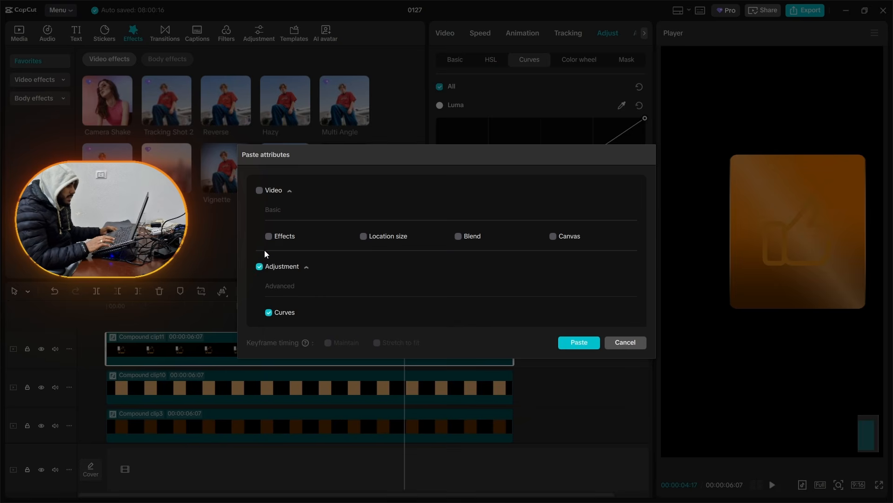
{"action": "left_click", "coordinate": [259, 267]}
{"action": "left_click", "coordinate": [283, 237]}
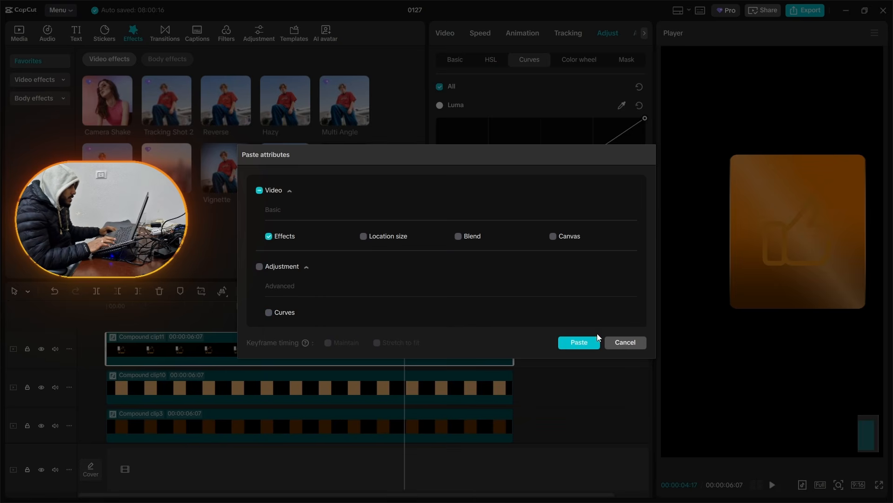
{"action": "left_click", "coordinate": [587, 342]}
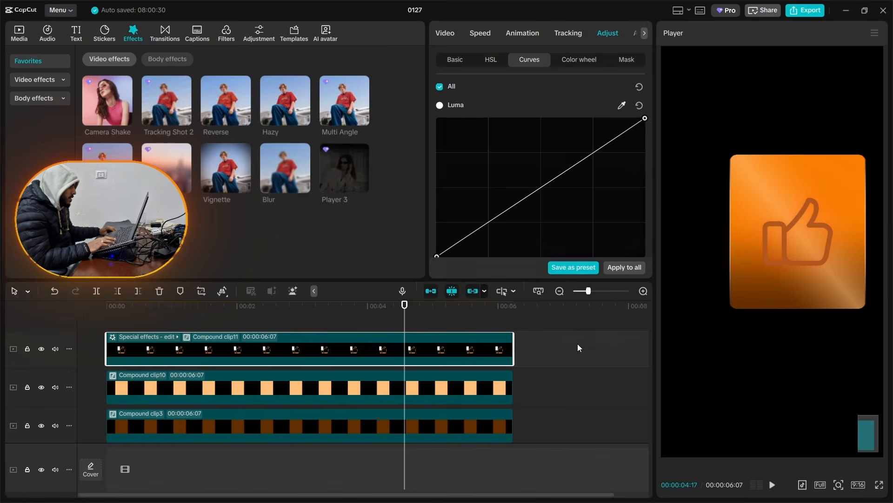
Step: Delete the Negative Waver effect from the thumbs-up compound clip, keeping only Glow 2
{"action": "left_click", "coordinate": [113, 340]}
{"action": "left_click", "coordinate": [129, 349]}
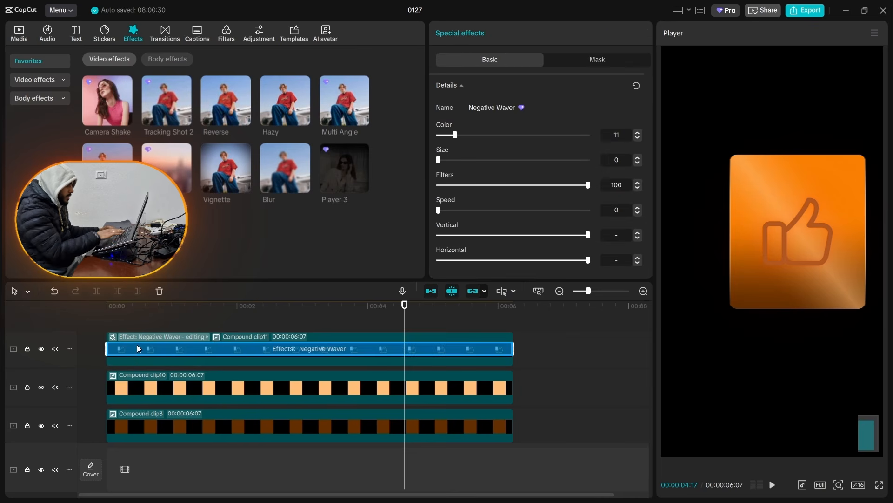
{"action": "key", "text": "Delete"}
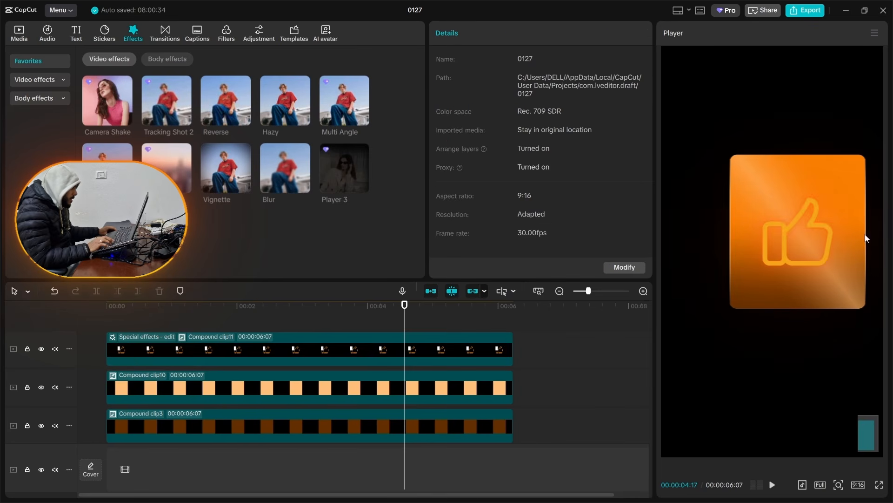
{"action": "scroll", "coordinate": [737, 302], "scroll_direction": "up", "scroll_amount": 8}
{"action": "scroll", "coordinate": [820, 297], "scroll_direction": "down", "scroll_amount": 5}
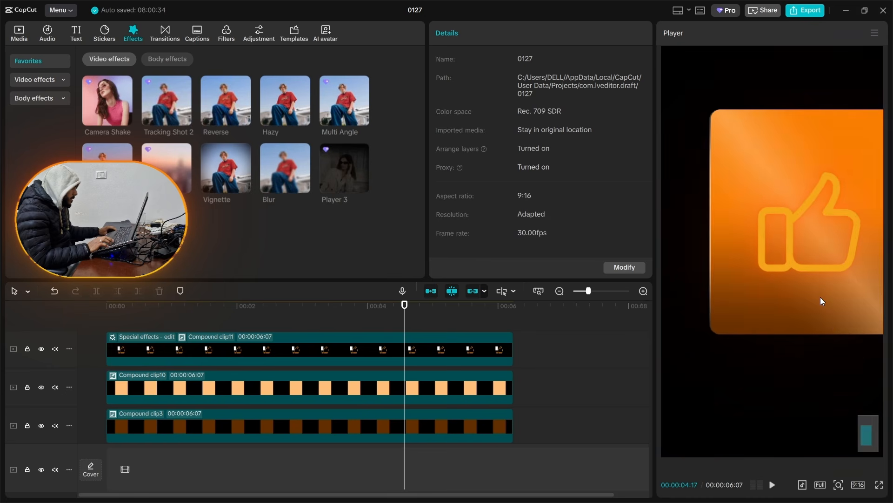
{"action": "scroll", "coordinate": [820, 297], "scroll_direction": "down", "scroll_amount": 4}
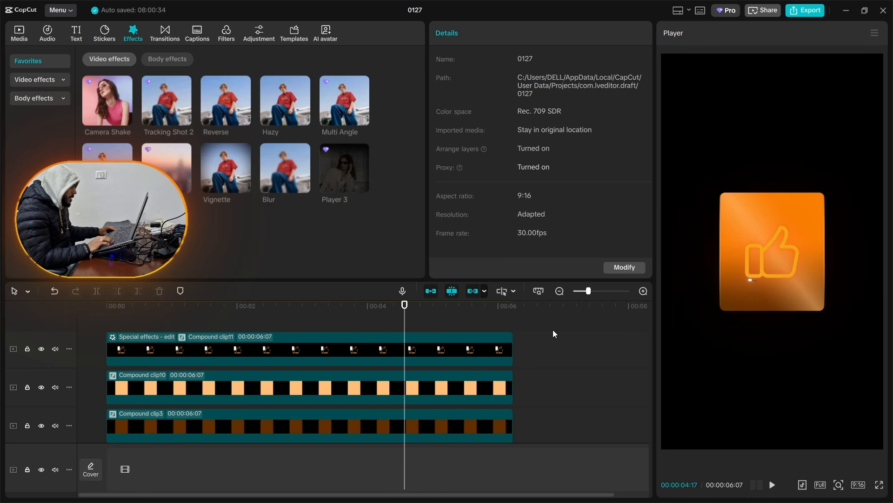
Step: Scale the thumbs-up compound clip (Compound clip11) up to 105%
{"action": "left_click", "coordinate": [324, 352]}
{"action": "left_click", "coordinate": [445, 34]}
{"action": "left_click", "coordinate": [524, 85]}
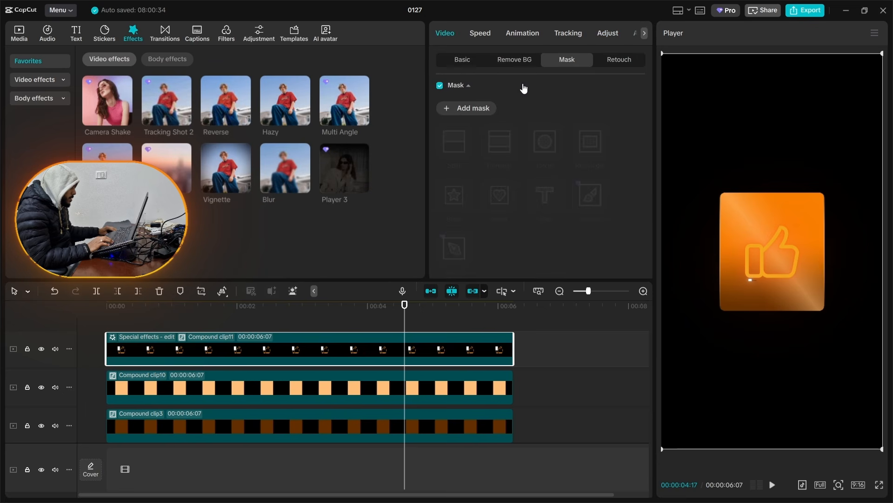
{"action": "left_click", "coordinate": [462, 61]}
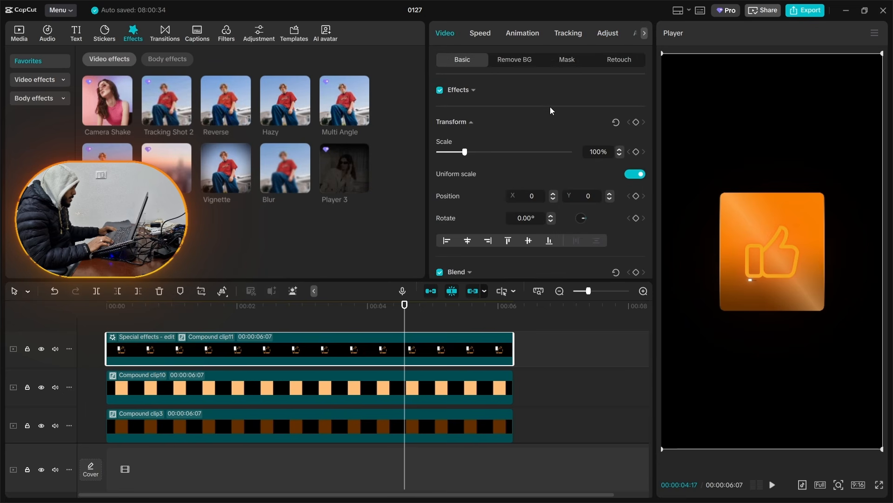
{"action": "left_click", "coordinate": [619, 150]}
{"action": "left_click", "coordinate": [620, 150]}
{"action": "left_click", "coordinate": [620, 150]}
{"action": "left_click", "coordinate": [619, 149]}
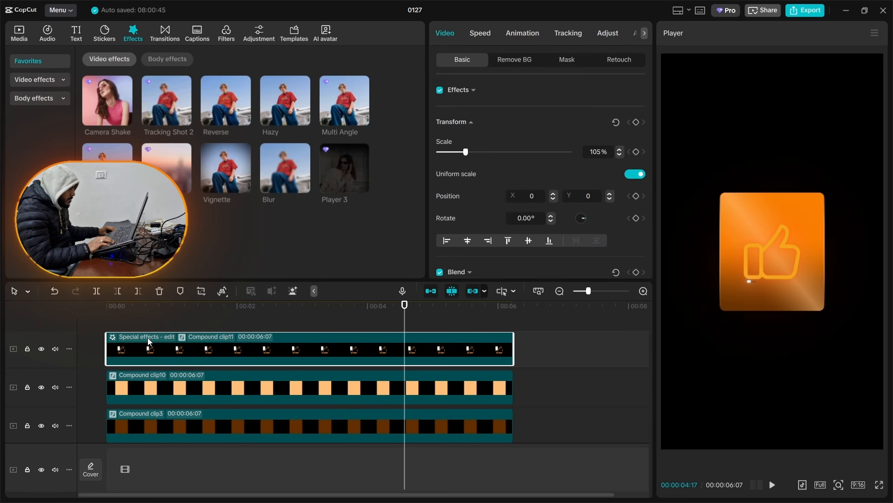
Step: Check the Negative Waver effect settings of like.png inside the thumbs-up compound clip and return to the main timeline
{"action": "double_click", "coordinate": [133, 335]}
{"action": "left_click", "coordinate": [132, 349]}
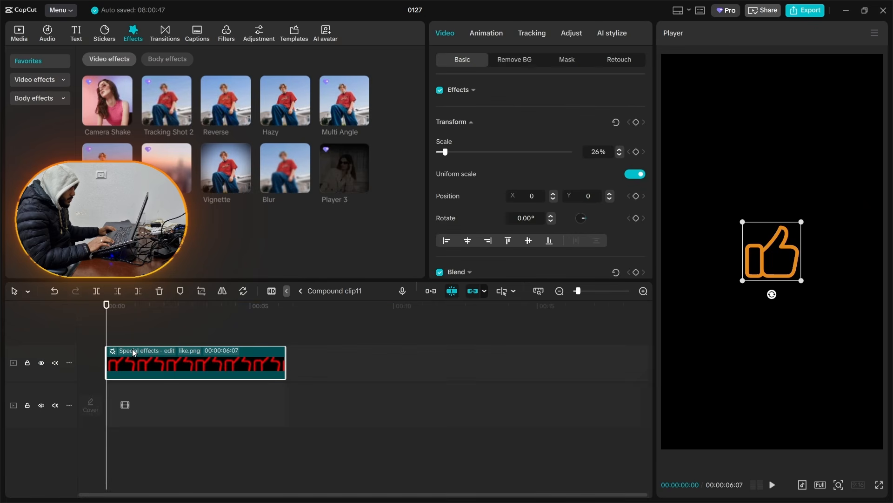
{"action": "left_click", "coordinate": [132, 350]}
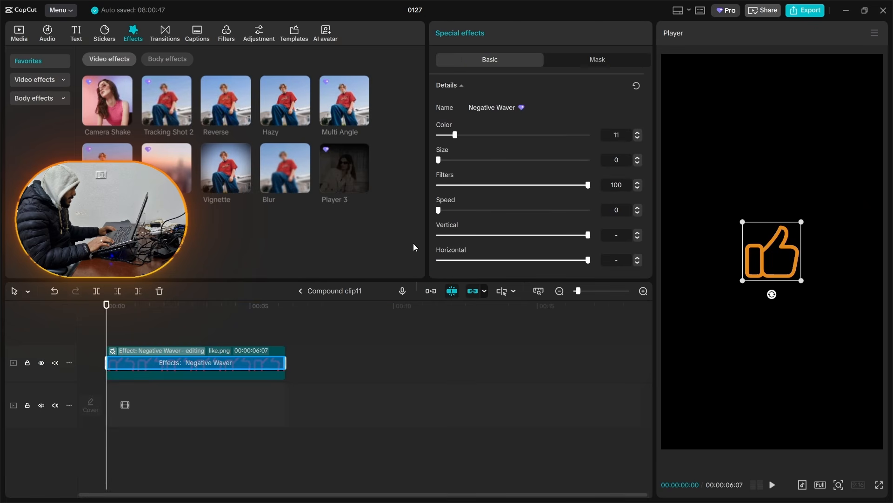
{"action": "left_click", "coordinate": [311, 291]}
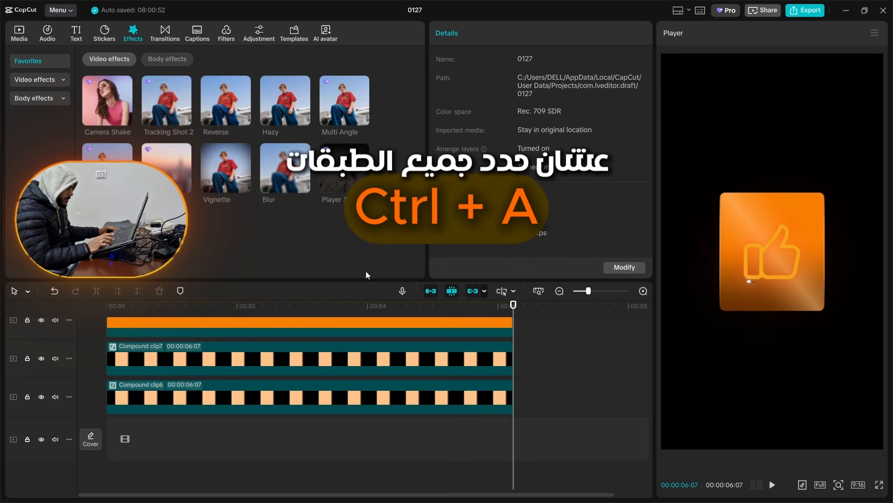
Step: Replace the Compound clip6 layer with a 3-second freeze frame taken at 00:00:01:28, placed at the timeline start
{"action": "left_click_drag", "start_coordinate": [349, 280], "coordinate": [346, 205]}
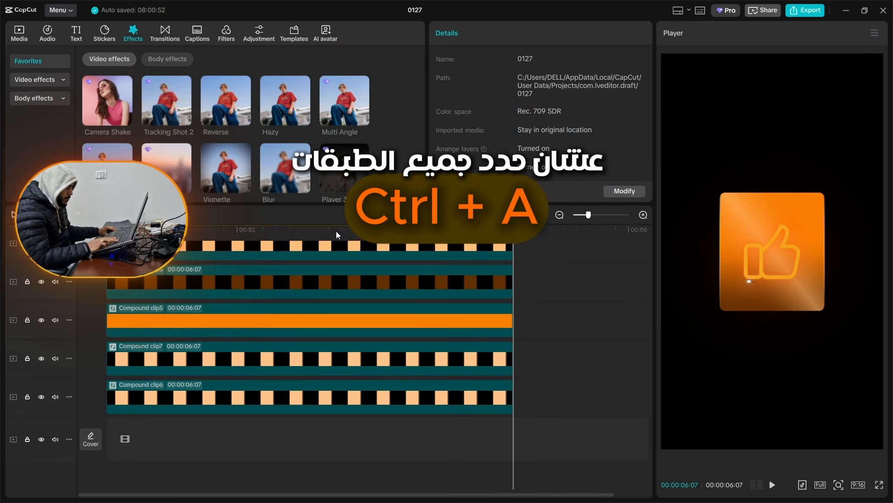
{"action": "key", "text": "ctrl+a"}
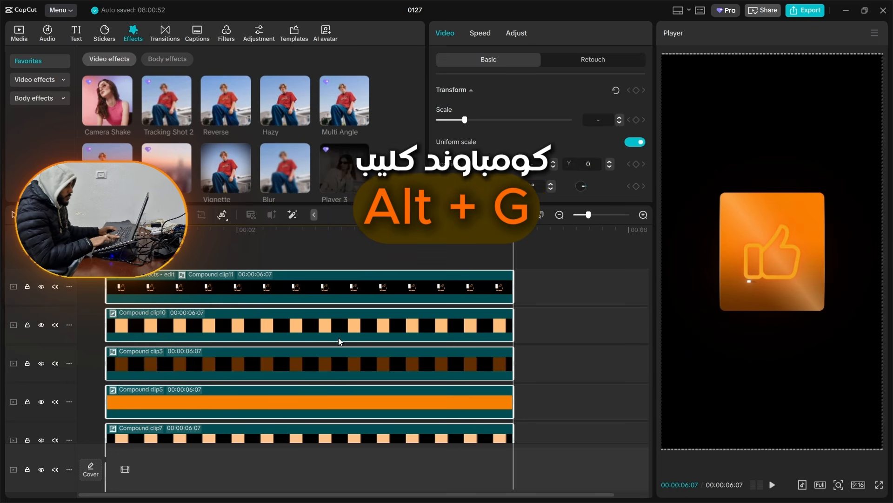
{"action": "left_click", "coordinate": [233, 259]}
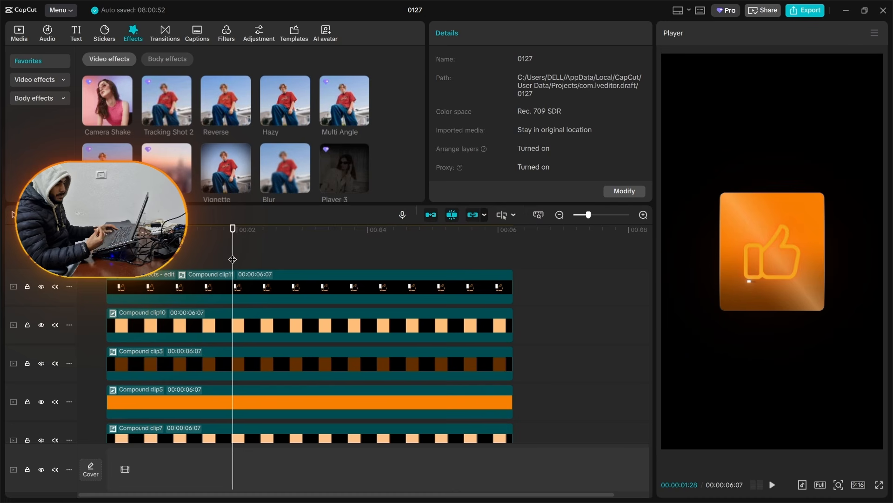
{"action": "scroll", "coordinate": [175, 357], "scroll_direction": "down", "scroll_amount": 1}
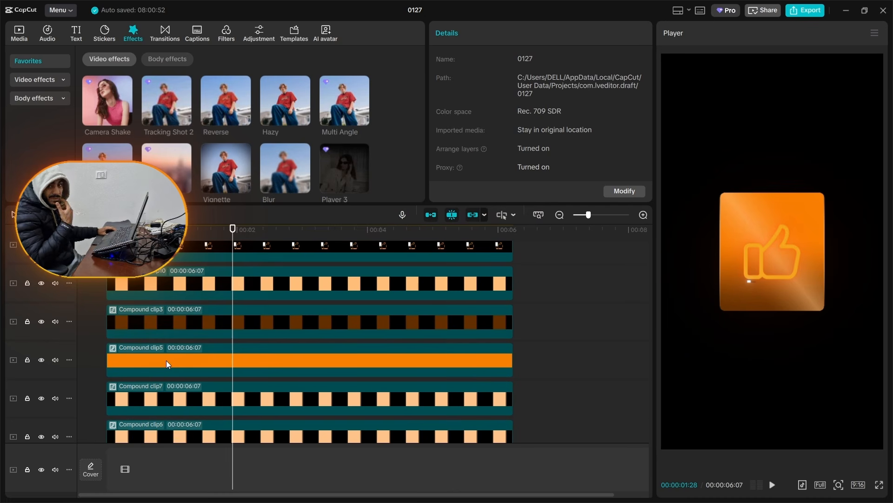
{"action": "scroll", "coordinate": [222, 369], "scroll_direction": "down", "scroll_amount": 1}
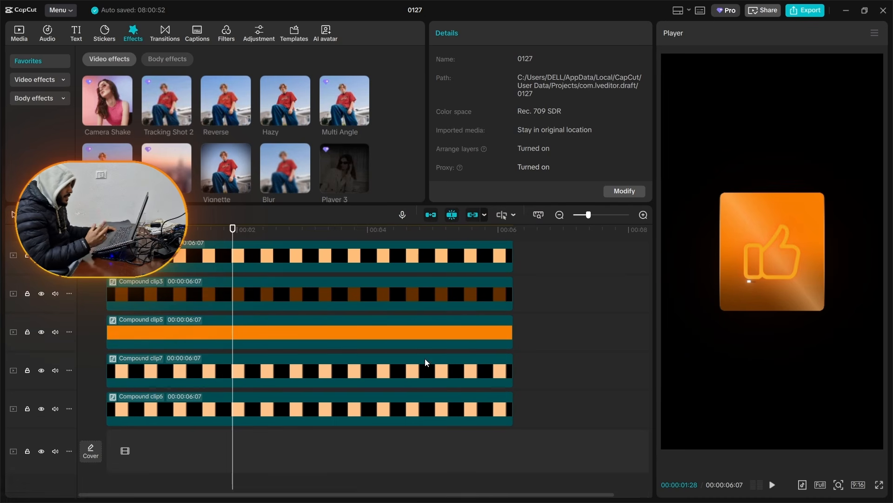
{"action": "right_click", "coordinate": [268, 409]}
{"action": "mouse_move", "coordinate": [419, 160]}
{"action": "left_click", "coordinate": [463, 160]}
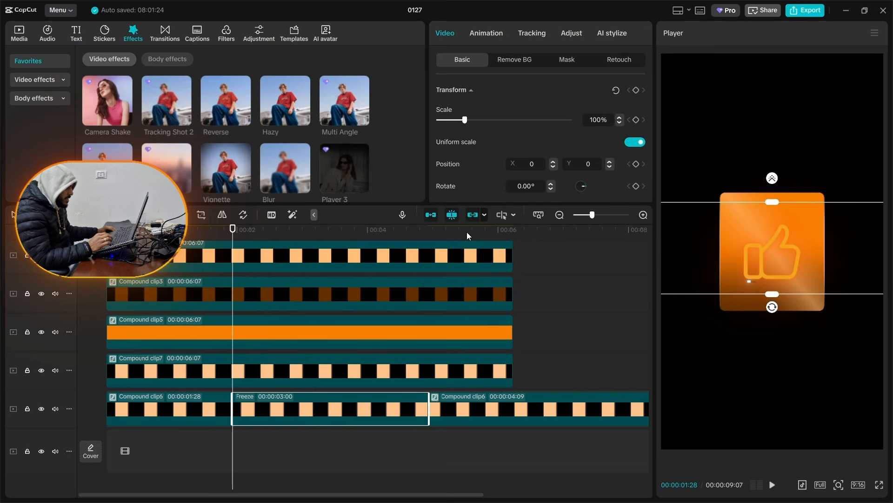
{"action": "left_click", "coordinate": [437, 423]}
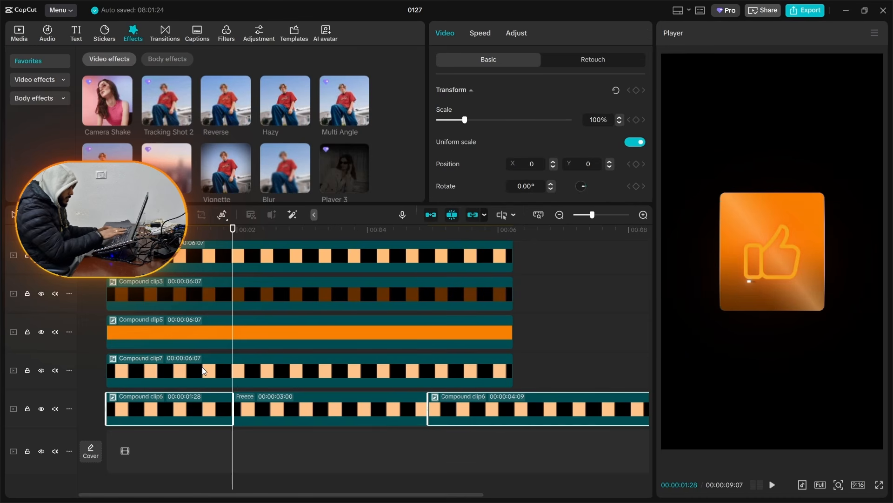
{"action": "key", "text": "Delete"}
{"action": "left_click_drag", "start_coordinate": [257, 409], "coordinate": [222, 408]}
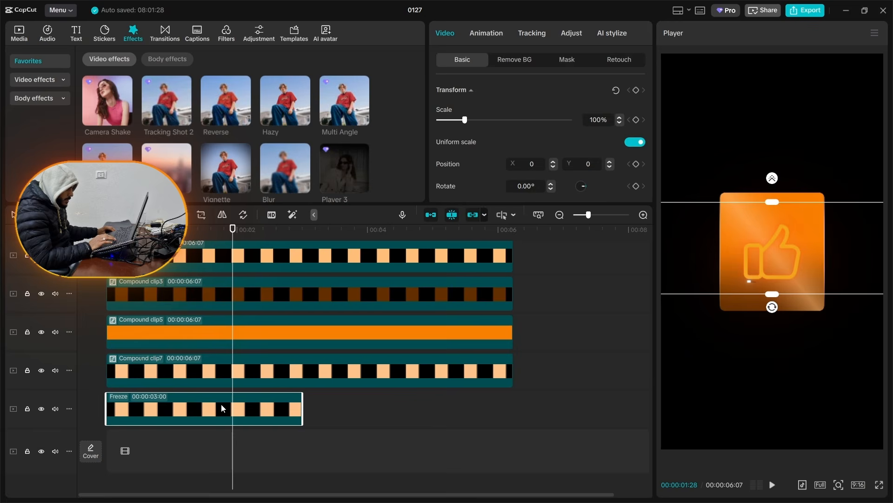
Step: Replace the Compound clip7 layer with a freeze frame taken at 00:00:01:28, aligned to the timeline start
{"action": "right_click", "coordinate": [259, 379]}
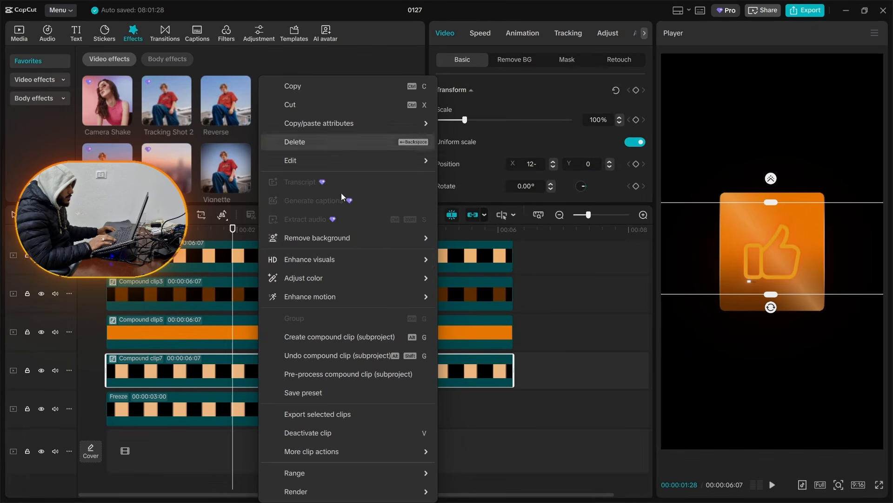
{"action": "mouse_move", "coordinate": [364, 165]}
{"action": "left_click", "coordinate": [463, 162]}
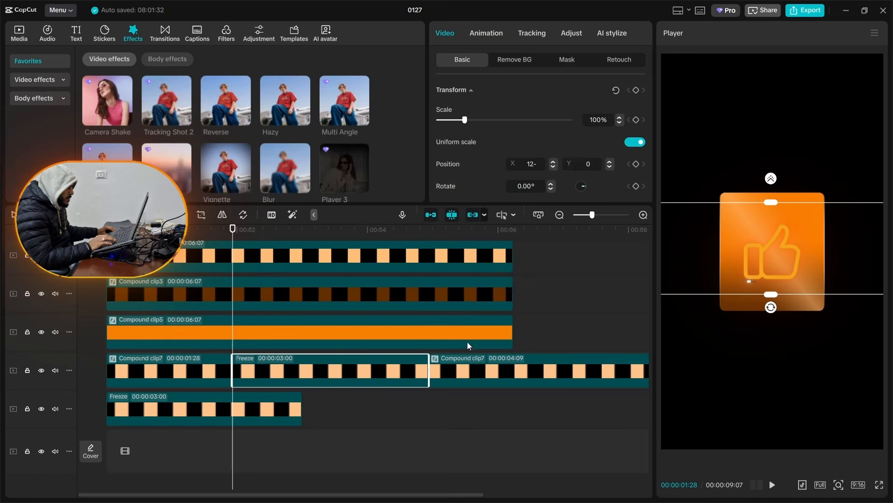
{"action": "left_click", "coordinate": [212, 374], "text": "ctrl"}
{"action": "key", "text": "Delete"}
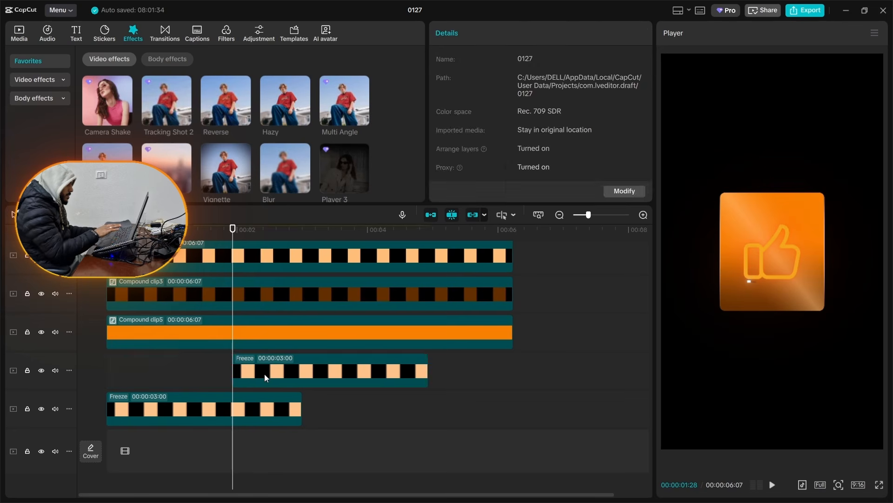
{"action": "left_click_drag", "start_coordinate": [267, 374], "coordinate": [144, 370]}
Step: Freeze the solid orange Compound clip5 layer at 00:00:01:28, keeping only the freeze frame and moving it to the timeline start
{"action": "left_click", "coordinate": [214, 336]}
{"action": "mouse_move", "coordinate": [224, 217]}
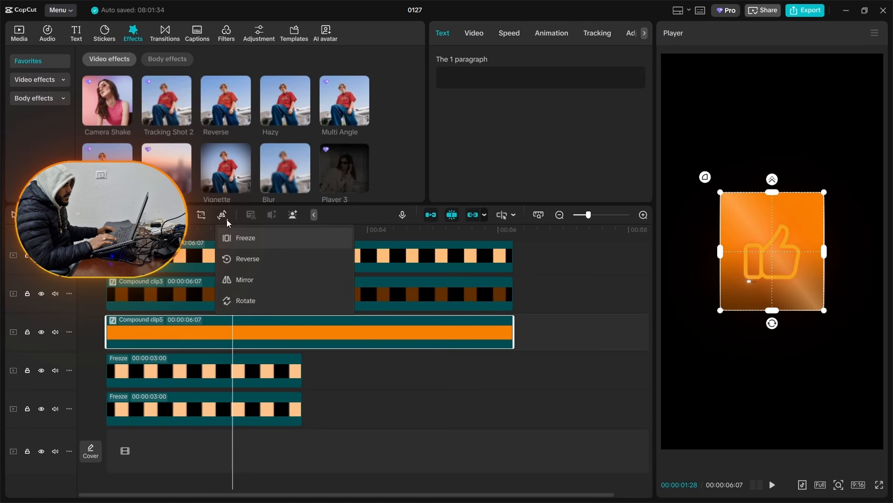
{"action": "left_click", "coordinate": [236, 239]}
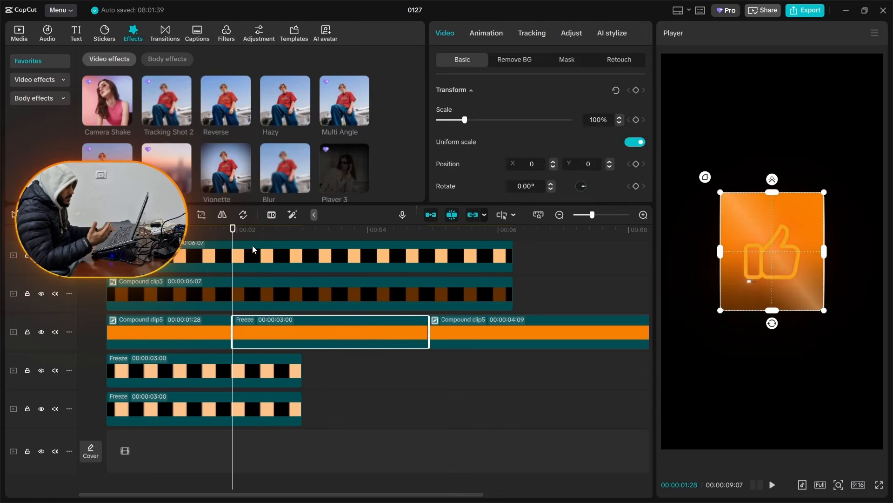
{"action": "left_click", "coordinate": [199, 344], "text": "ctrl"}
{"action": "key", "text": "Delete"}
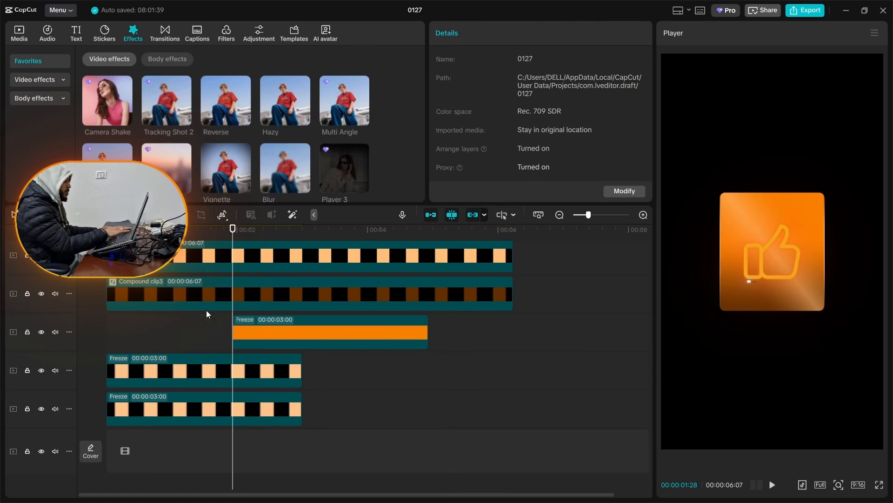
{"action": "left_click_drag", "start_coordinate": [276, 319], "coordinate": [151, 321]}
Step: Replace the dark brown Compound clip3 layer with a freeze frame taken at 00:00:01:28, moved to the beginning of its track
{"action": "scroll", "coordinate": [202, 333], "scroll_direction": "up", "scroll_amount": 1}
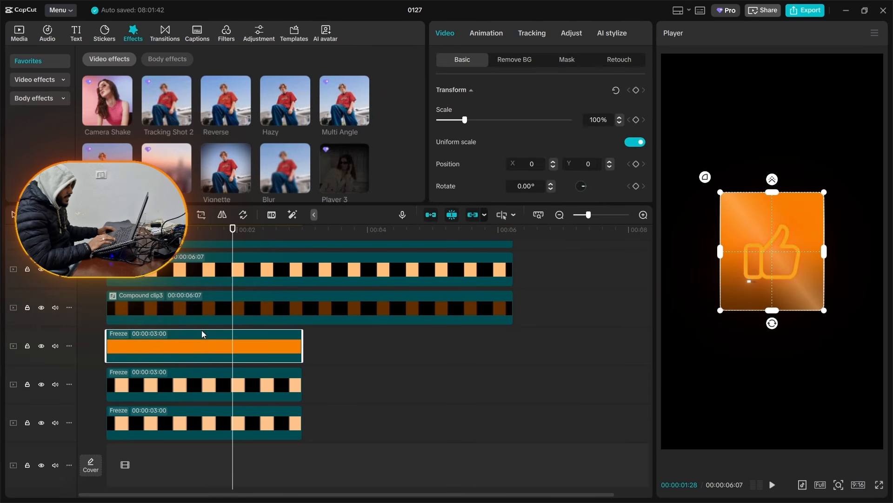
{"action": "left_click", "coordinate": [204, 315]}
{"action": "right_click", "coordinate": [204, 316]}
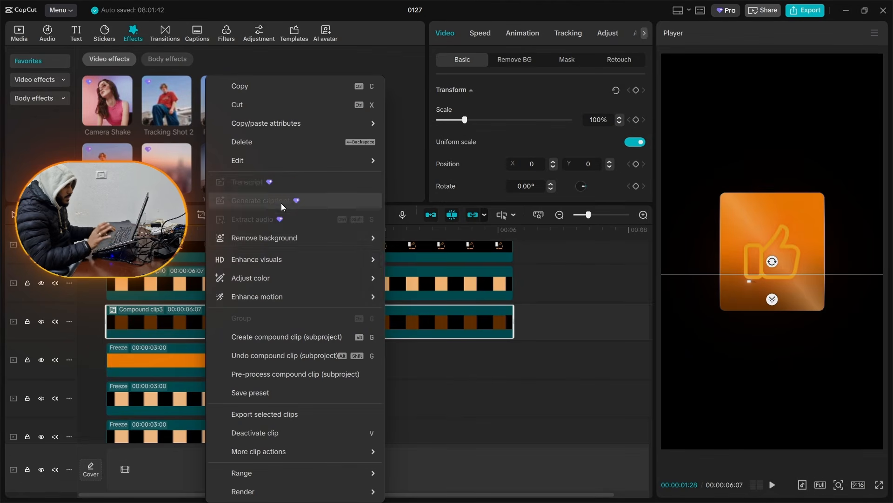
{"action": "mouse_move", "coordinate": [311, 160]}
{"action": "left_click", "coordinate": [421, 162]}
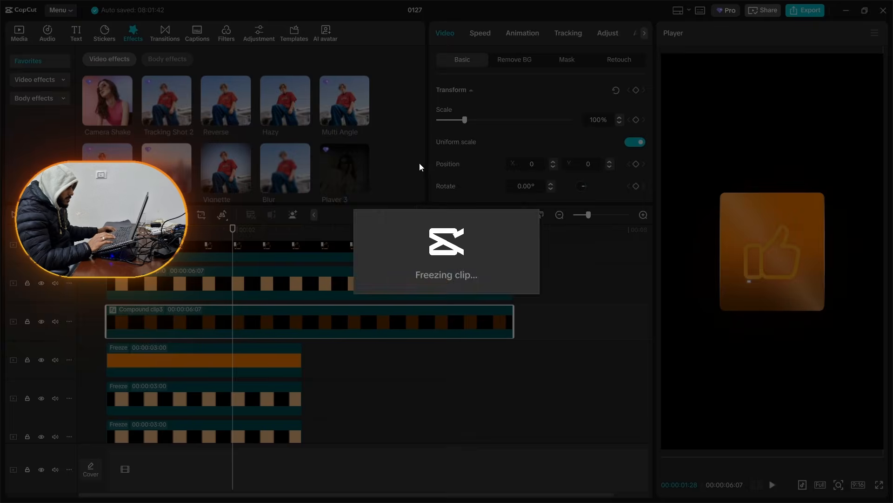
{"action": "left_click", "coordinate": [161, 320], "text": "ctrl"}
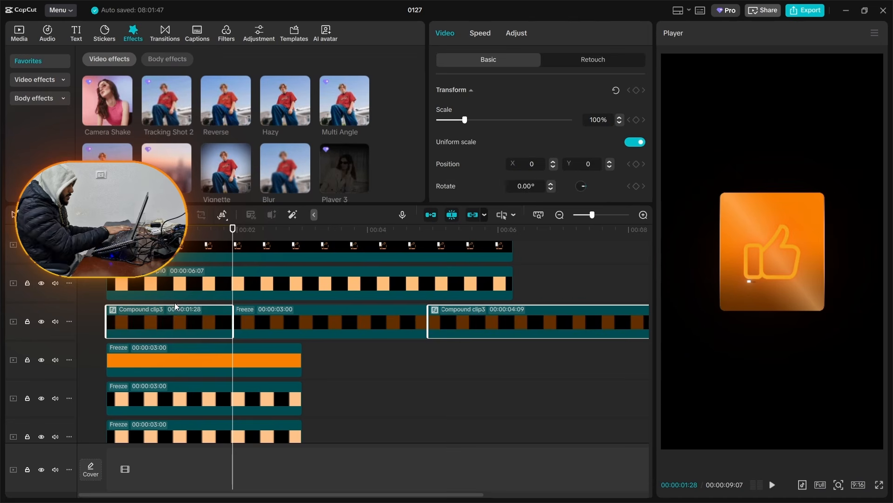
{"action": "key", "text": "Delete"}
{"action": "left_click_drag", "start_coordinate": [265, 319], "coordinate": [150, 305]}
{"action": "scroll", "coordinate": [200, 321], "scroll_direction": "up", "scroll_amount": 1}
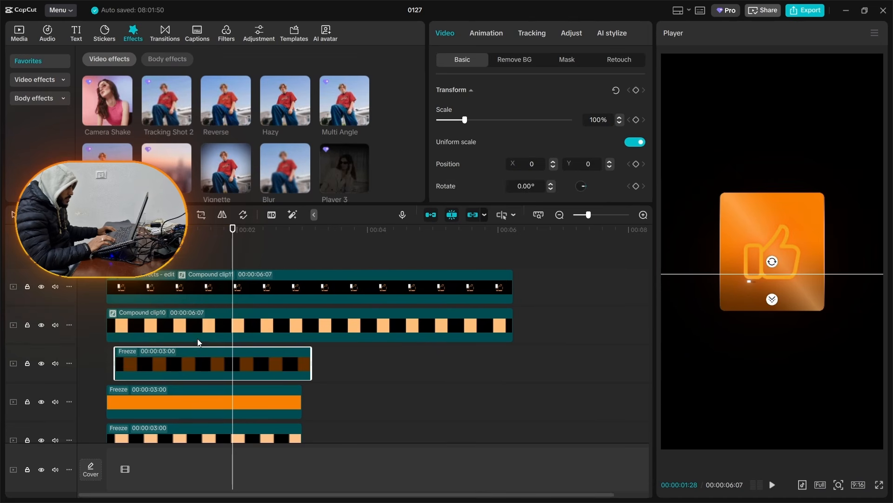
Step: Freeze the Compound clip10 layer at 00:00:01:17, delete the leftover parts and move the freeze frame to the timeline start
{"action": "scroll", "coordinate": [198, 342], "scroll_direction": "down", "scroll_amount": 1}
{"action": "right_click", "coordinate": [205, 300]}
{"action": "left_click", "coordinate": [391, 157]}
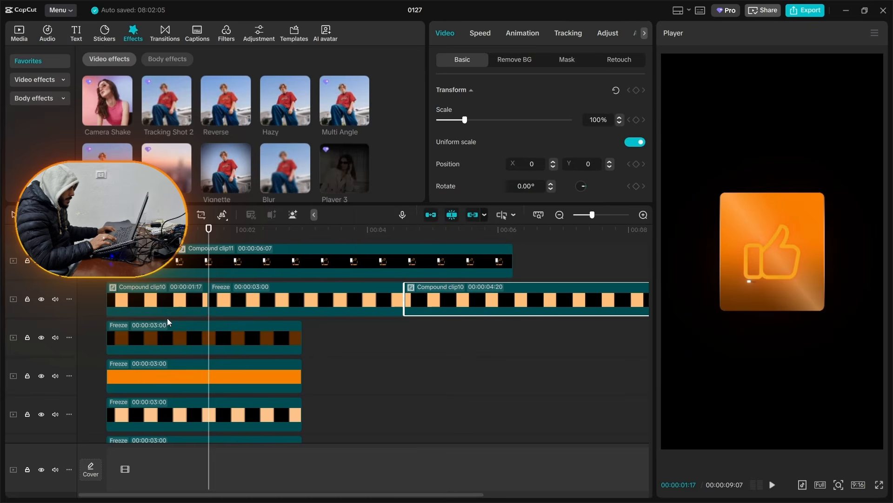
{"action": "left_click", "coordinate": [159, 300], "text": "ctrl"}
{"action": "key", "text": "Delete"}
{"action": "left_click_drag", "start_coordinate": [223, 300], "coordinate": [115, 316]}
Step: Combine the five frozen card layers below the thumbs-up clip into one compound clip
{"action": "left_click_drag", "start_coordinate": [443, 325], "coordinate": [155, 492]}
{"action": "left_click_drag", "start_coordinate": [349, 315], "coordinate": [151, 433]}
{"action": "key", "text": "alt+g"}
Step: Replace the card compound clip with a freeze frame taken at 00:00:00:21, extended to 00:00:06:07 to match the thumbs-up clip
{"action": "left_click", "coordinate": [152, 423]}
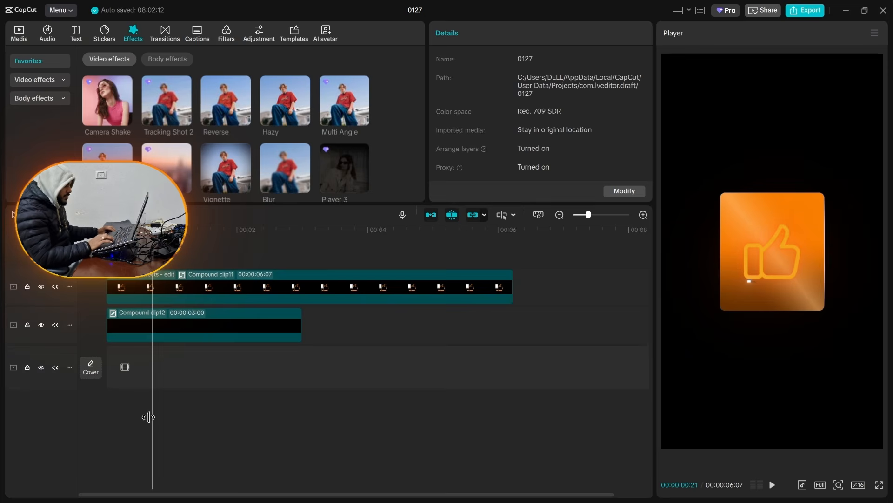
{"action": "right_click", "coordinate": [196, 321]}
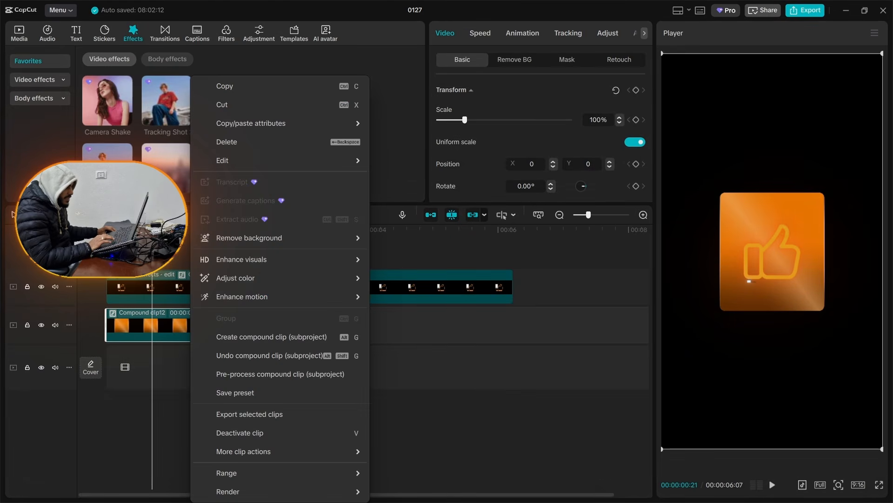
{"action": "left_click", "coordinate": [159, 215]}
{"action": "left_click", "coordinate": [119, 324], "text": "ctrl"}
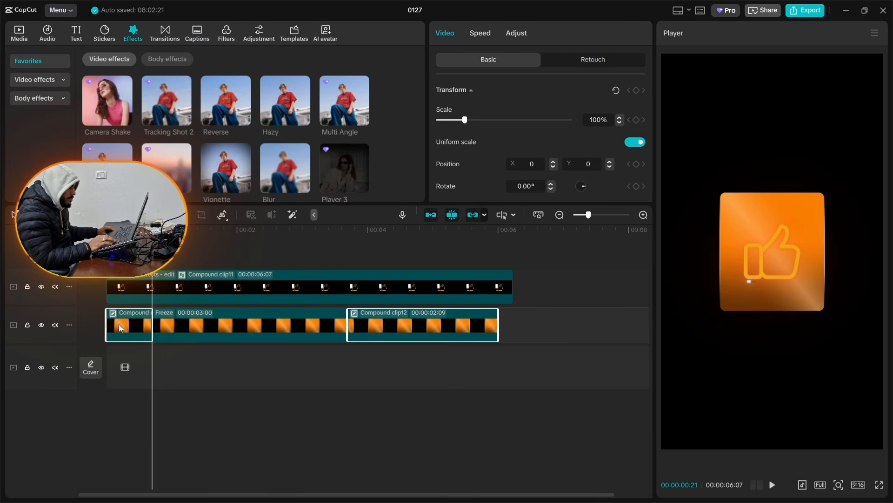
{"action": "key", "text": "alt+g"}
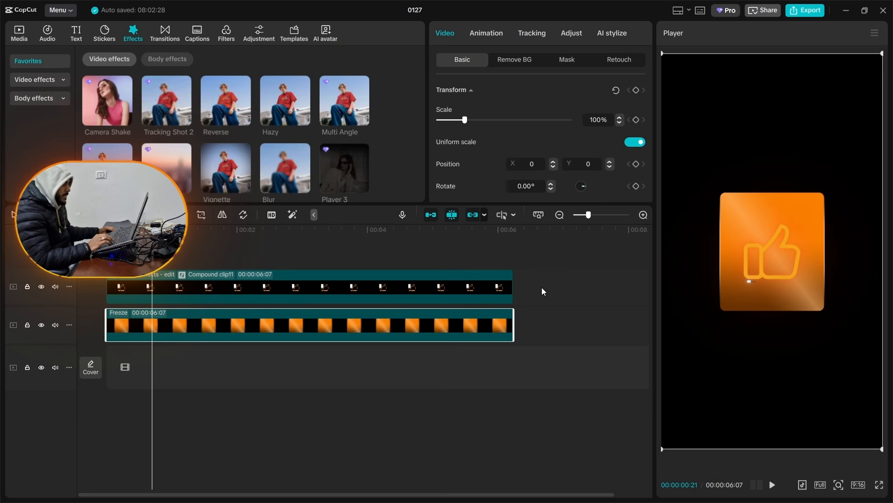
Step: Combine the frozen card and the thumbs-up clip into one compound clip and add the favourite Glow 2 effect to it
{"action": "left_click_drag", "start_coordinate": [542, 286], "coordinate": [468, 352]}
{"action": "key", "text": "alt+g"}
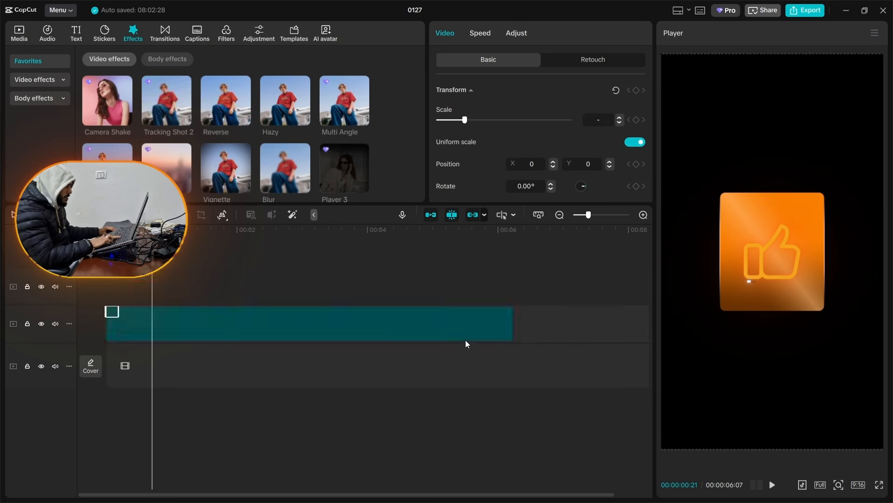
{"action": "scroll", "coordinate": [256, 171], "scroll_direction": "down", "scroll_amount": 2}
{"action": "left_click_drag", "start_coordinate": [112, 160], "coordinate": [172, 323]}
Step: Set the Glow 2 effect's Glow to 11, raise its Size slightly and finish editing the effect
{"action": "left_click", "coordinate": [456, 138]}
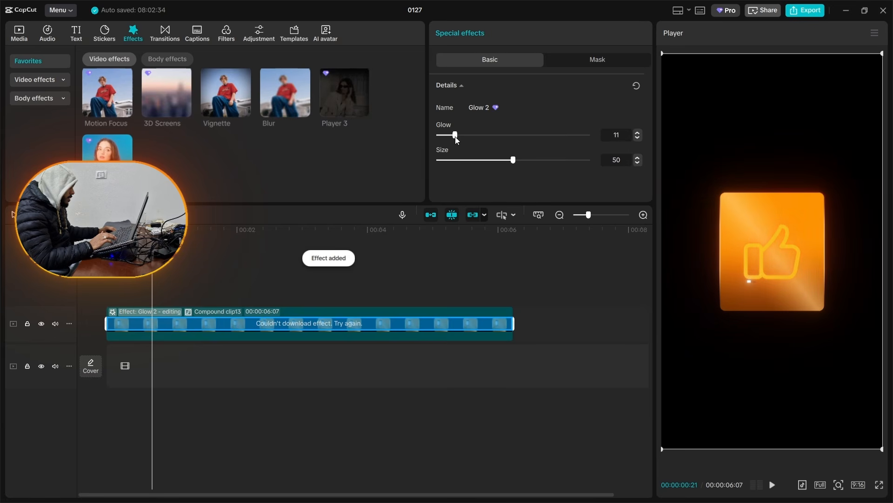
{"action": "left_click_drag", "start_coordinate": [522, 161], "coordinate": [528, 161]}
{"action": "left_click", "coordinate": [576, 291]}
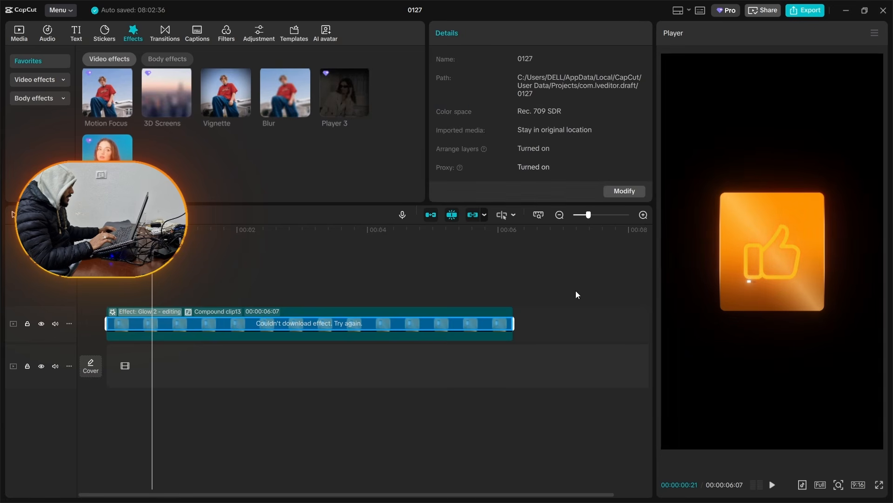
{"action": "left_click", "coordinate": [380, 289]}
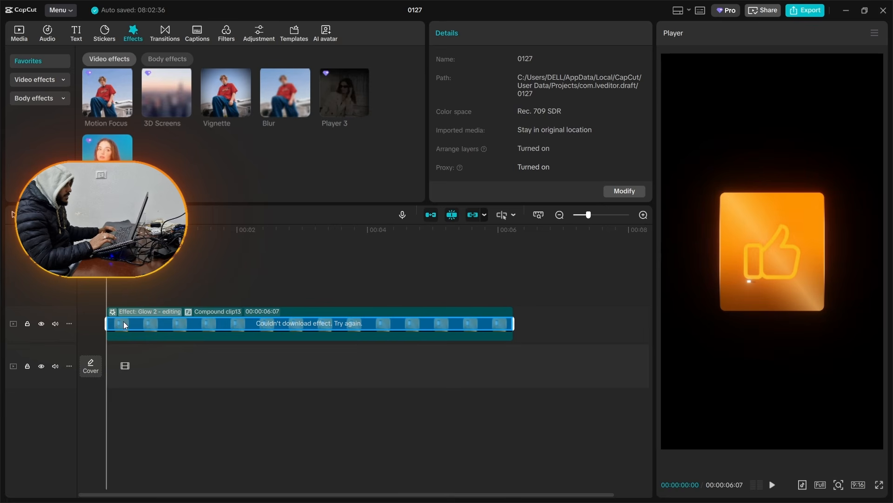
{"action": "right_click", "coordinate": [166, 317]}
{"action": "left_click", "coordinate": [129, 279]}
{"action": "left_click", "coordinate": [96, 281]}
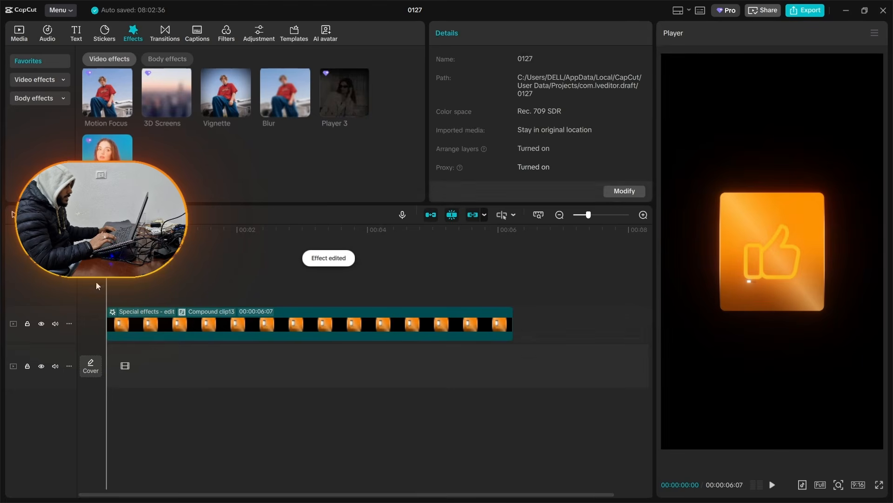
Step: Apply a swinging In animation lasting about 1.5 seconds to the combined card clip
{"action": "left_click", "coordinate": [219, 315]}
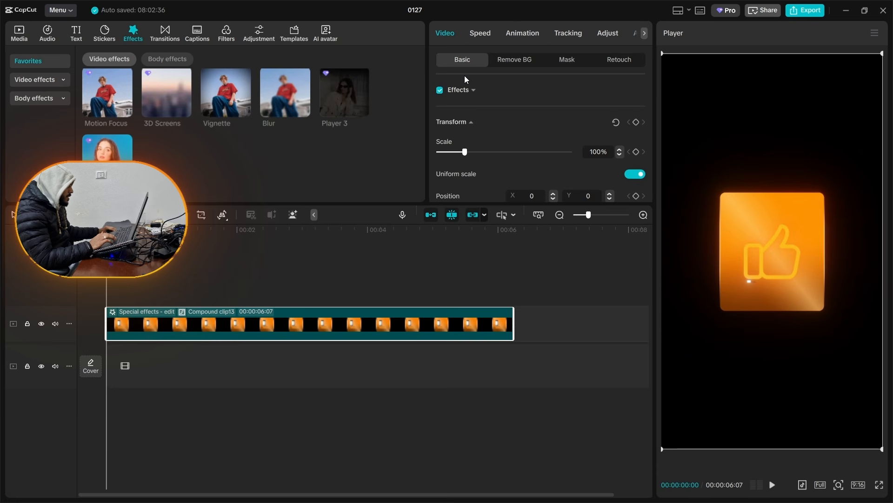
{"action": "left_click", "coordinate": [523, 32]}
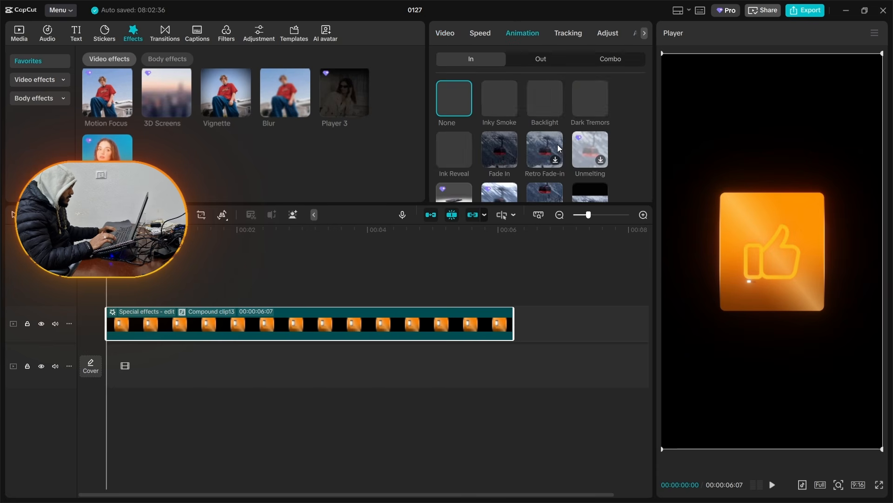
{"action": "left_click_drag", "start_coordinate": [542, 206], "coordinate": [519, 316]}
{"action": "scroll", "coordinate": [521, 194], "scroll_direction": "down", "scroll_amount": 2}
{"action": "scroll", "coordinate": [523, 177], "scroll_direction": "down", "scroll_amount": 5}
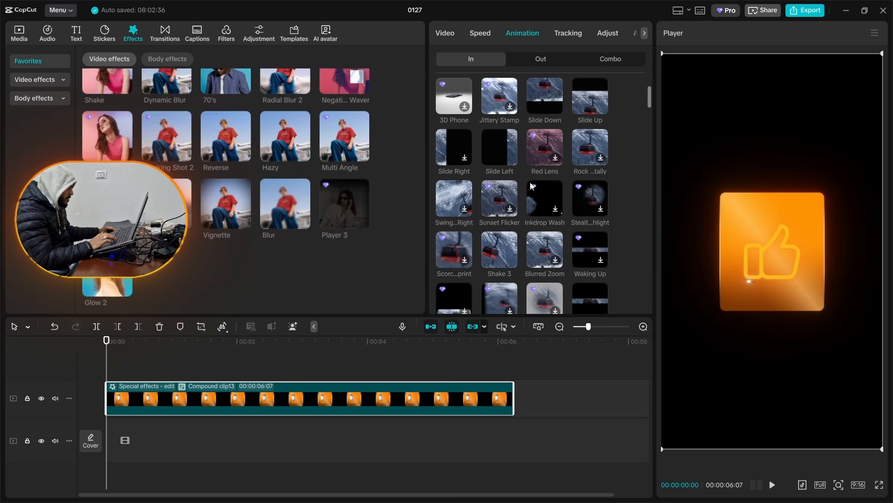
{"action": "left_click", "coordinate": [544, 193]}
{"action": "left_click", "coordinate": [538, 195]}
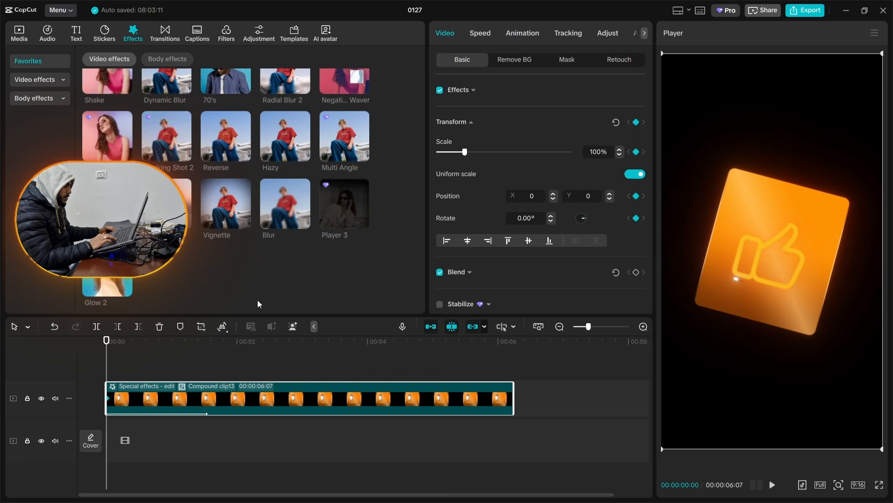
Step: Keyframe the card's Transform from X 31, Y -2730 at the clip start to X 0, Y 0 at 00:00:00:27
{"action": "left_click", "coordinate": [167, 347]}
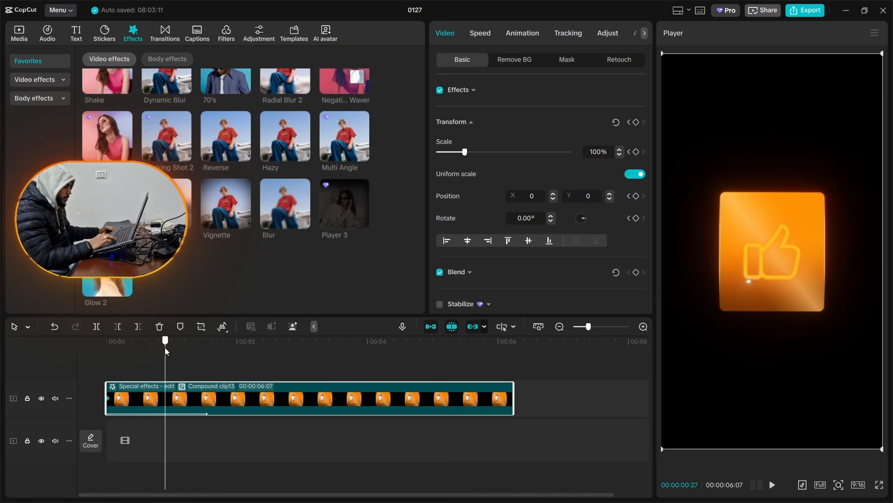
{"action": "left_click", "coordinate": [636, 122]}
{"action": "left_click", "coordinate": [629, 122]}
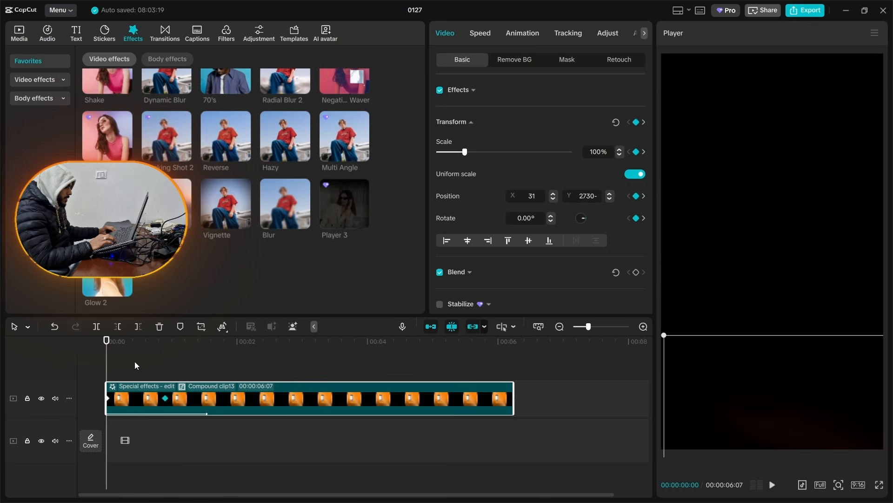
Step: Apply the Rebound Out preset curve between the card's two keyframes and preview the entrance
{"action": "right_click", "coordinate": [172, 402]}
{"action": "left_click", "coordinate": [167, 400]}
{"action": "right_click", "coordinate": [166, 399]}
{"action": "left_click", "coordinate": [213, 432]}
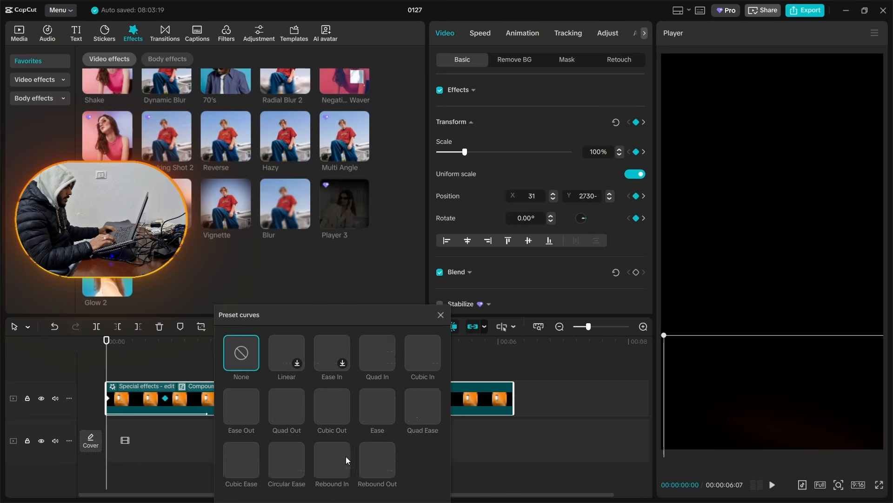
{"action": "left_click", "coordinate": [378, 460]}
{"action": "left_click", "coordinate": [122, 353]}
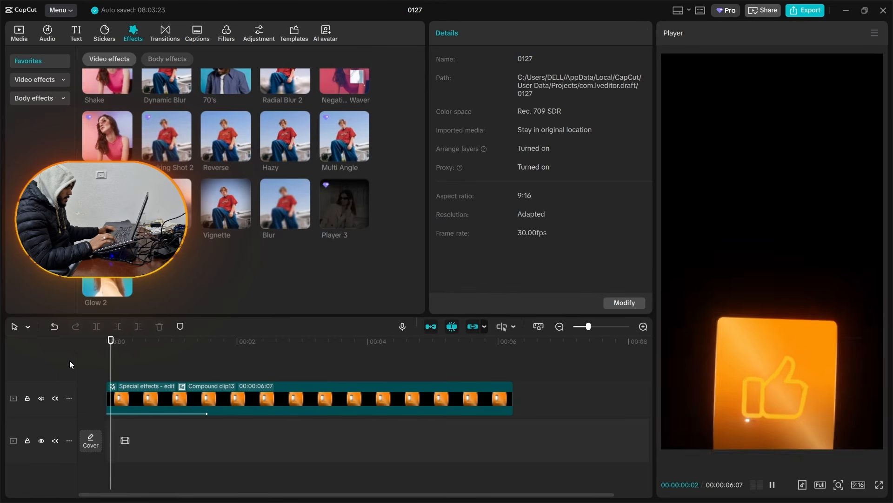
{"action": "left_click", "coordinate": [136, 372]}
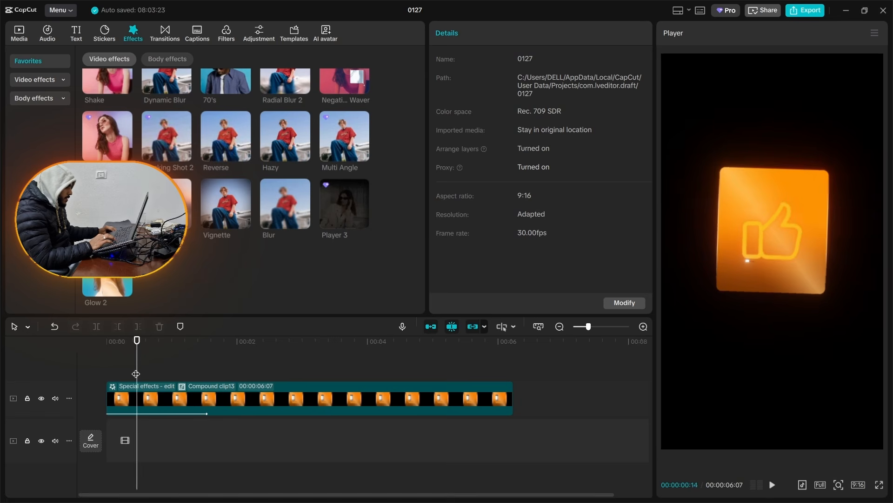
{"action": "left_click", "coordinate": [154, 423]}
Step: Enable motion blur on the combined card clip
{"action": "left_click", "coordinate": [210, 400]}
{"action": "scroll", "coordinate": [456, 251], "scroll_direction": "down", "scroll_amount": 4}
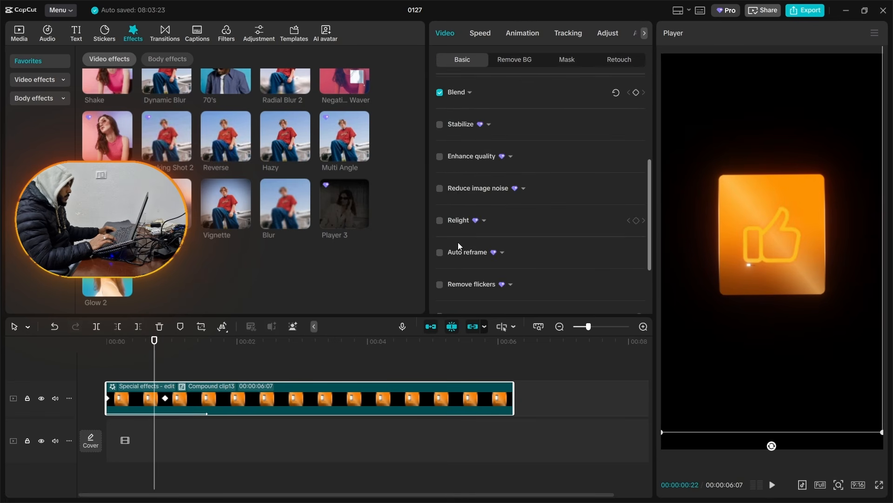
{"action": "scroll", "coordinate": [454, 193], "scroll_direction": "down", "scroll_amount": 3}
{"action": "left_click", "coordinate": [440, 290]}
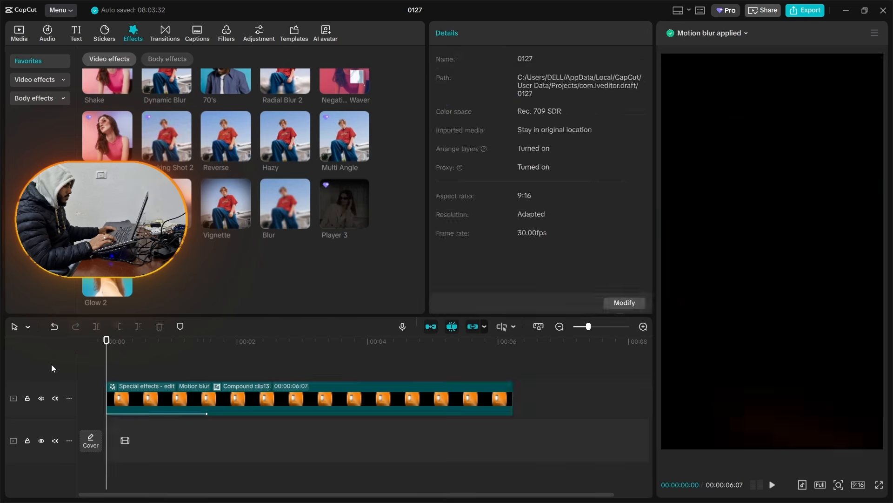
Step: Play the card's entrance from the start to check the motion blur
{"action": "key", "text": "space"}
{"action": "left_click", "coordinate": [121, 375]}
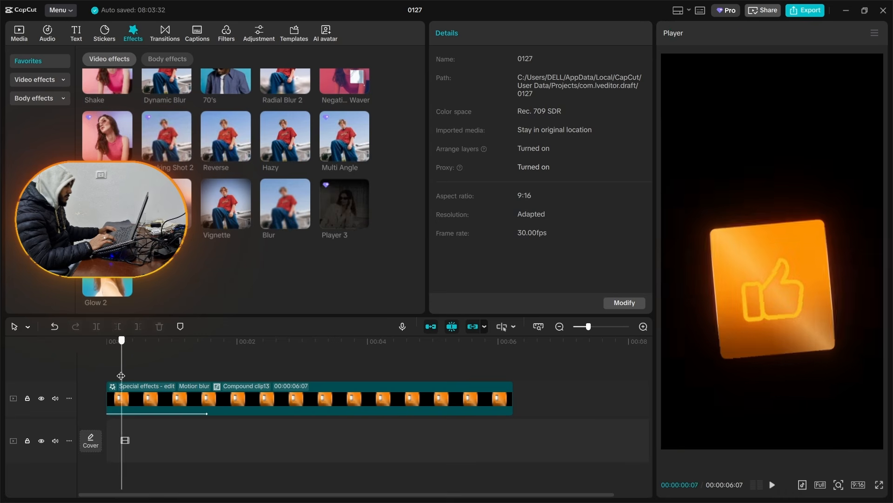
{"action": "key", "text": "space"}
{"action": "left_click_drag", "start_coordinate": [121, 375], "coordinate": [31, 385]}
{"action": "left_click", "coordinate": [118, 375]}
{"action": "key", "text": "space"}
{"action": "key", "text": "space"}
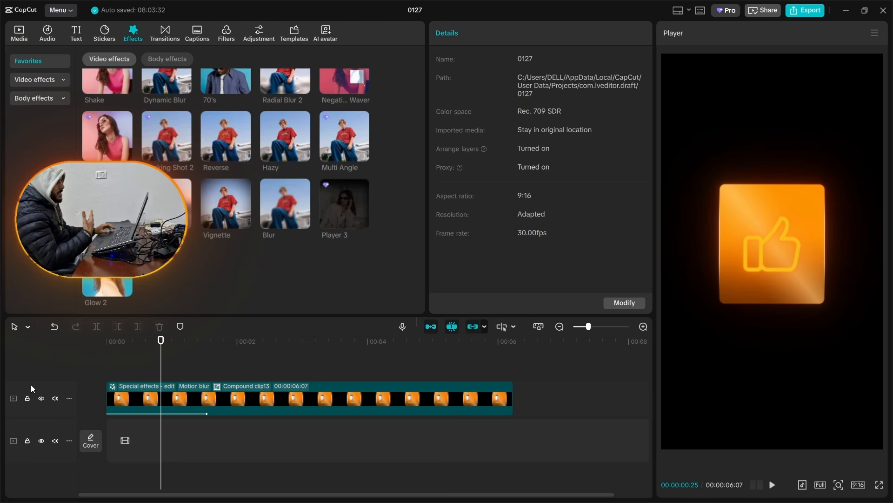
Step: Open the card's nested compound clips down to the thumbs-up icon layer and select the like.png clip
{"action": "double_click", "coordinate": [139, 398]}
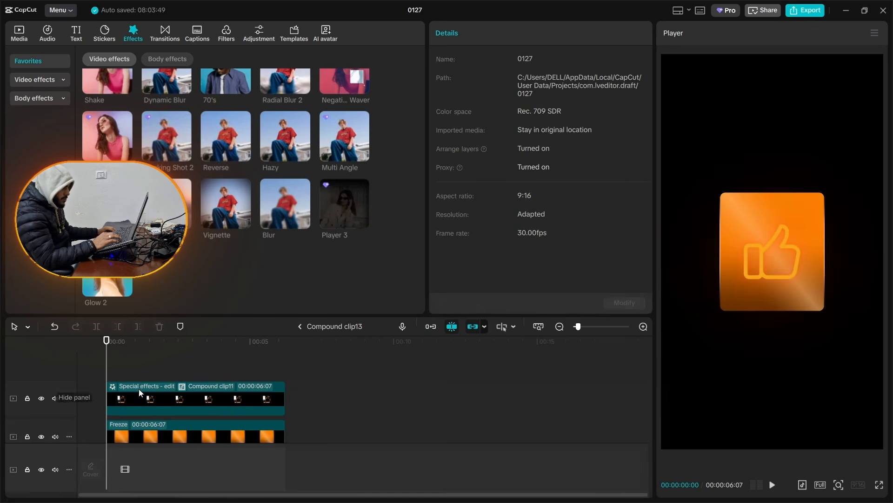
{"action": "left_click", "coordinate": [155, 396]}
{"action": "double_click", "coordinate": [161, 404]}
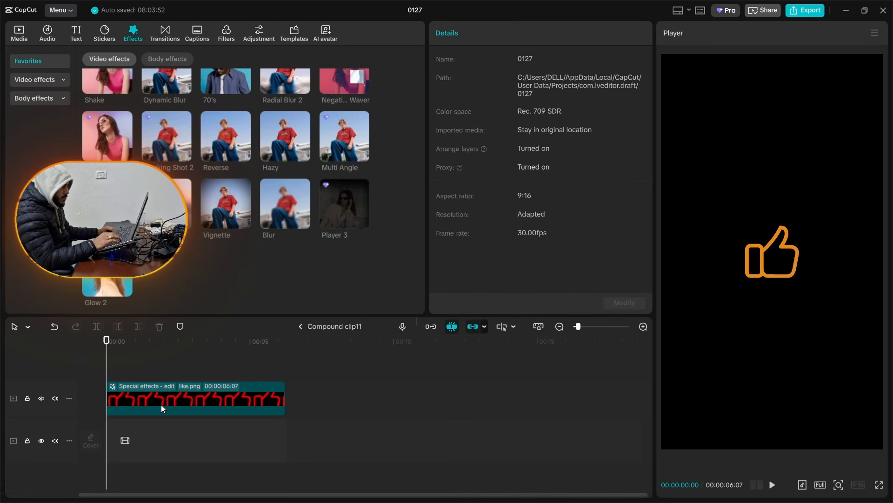
{"action": "left_click", "coordinate": [155, 395]}
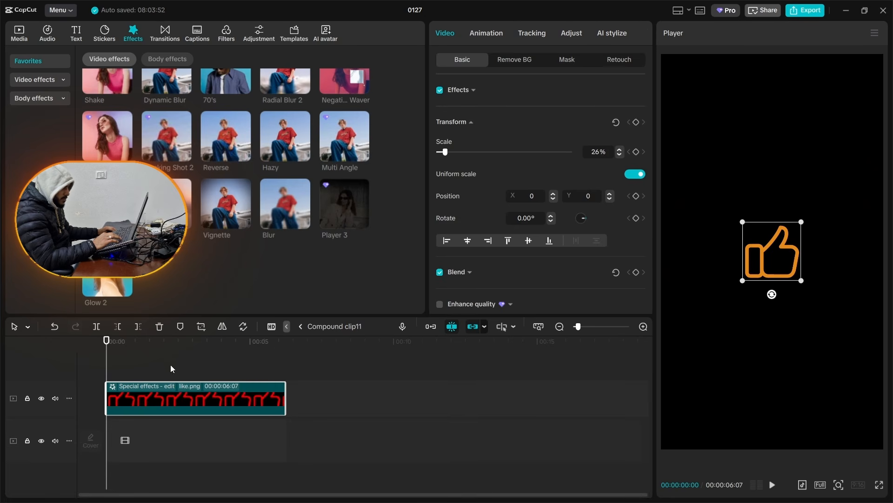
Step: Import muscle (2).png and replace the thumbs-up image with it, keeping the original video effect
{"action": "left_click", "coordinate": [19, 41]}
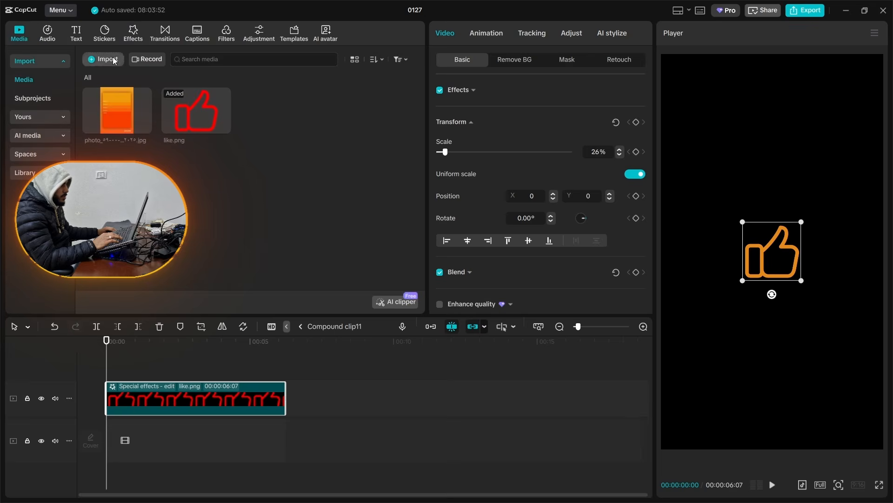
{"action": "left_click", "coordinate": [98, 57]}
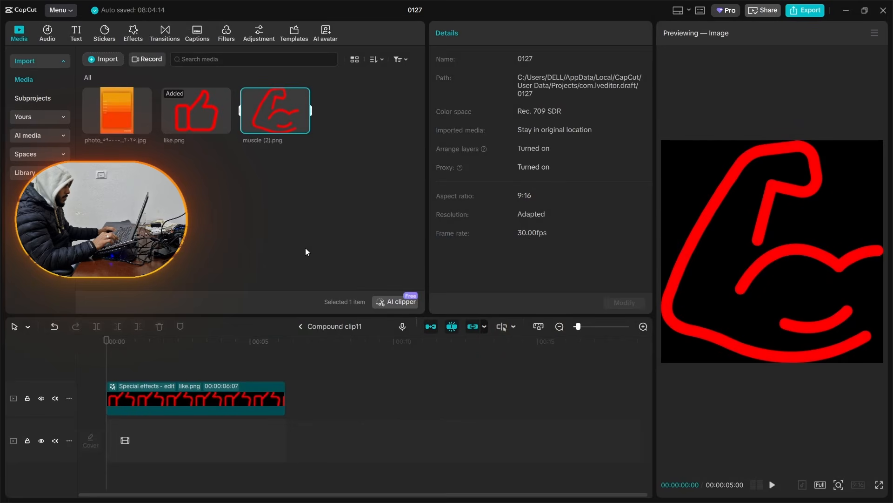
{"action": "left_click_drag", "start_coordinate": [261, 113], "coordinate": [203, 401]}
{"action": "left_click", "coordinate": [477, 375]}
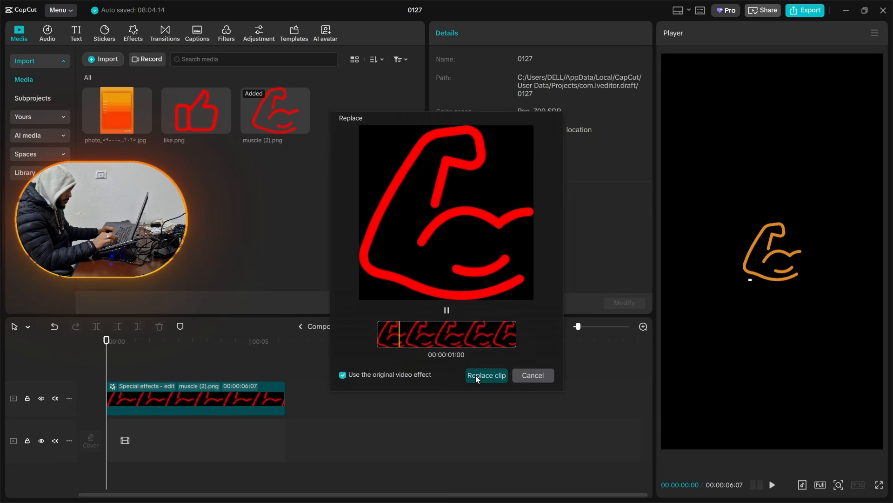
Step: Return to the main timeline and check the animated card with its muscle icon up to about 00:00:01:06
{"action": "left_click", "coordinate": [120, 385]}
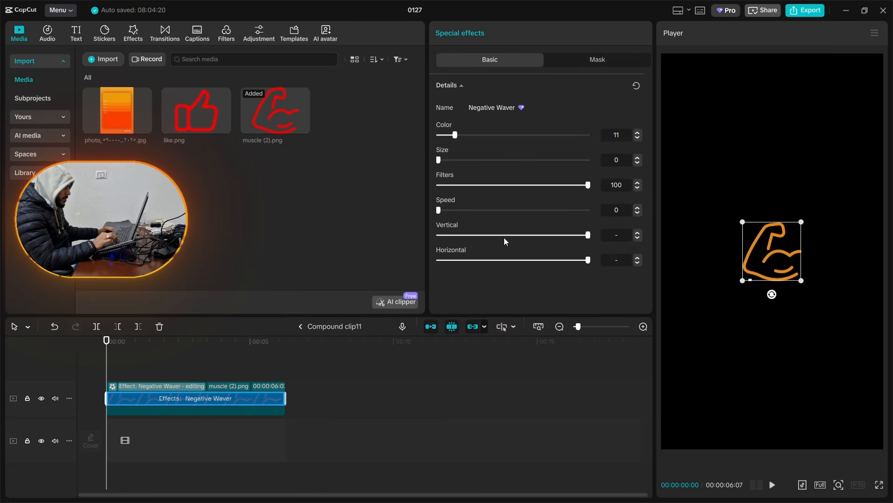
{"action": "left_click", "coordinate": [316, 326]}
{"action": "left_click", "coordinate": [144, 372]}
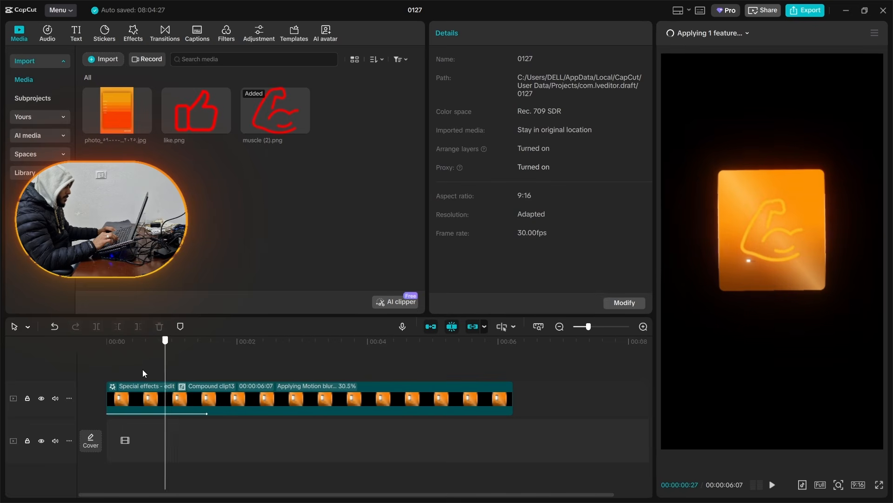
{"action": "left_click", "coordinate": [185, 370]}
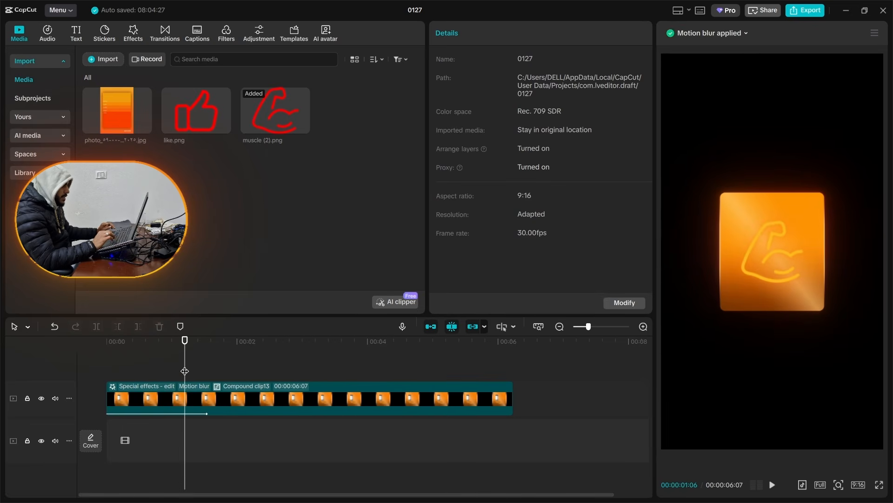
Step: Save the finished card compound clip as a preset and delete it from the timeline
{"action": "right_click", "coordinate": [193, 398]}
{"action": "left_click", "coordinate": [257, 361]}
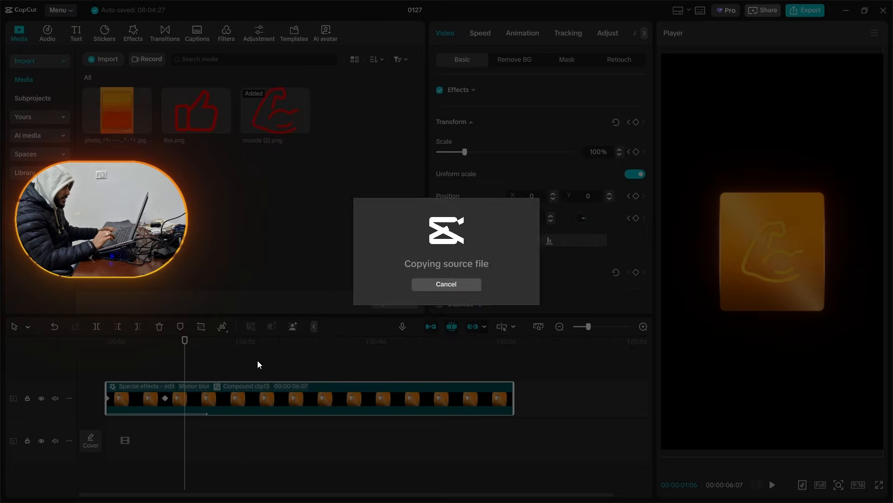
{"action": "key", "text": "Delete"}
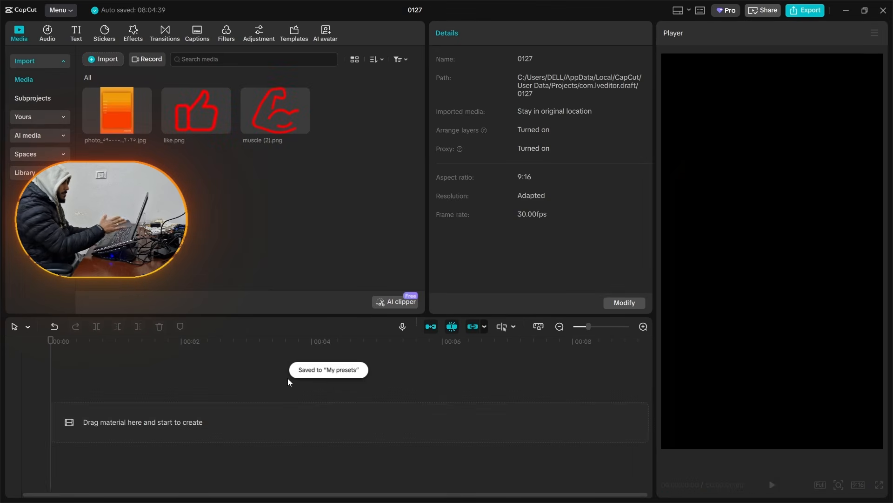
Step: Add the newly saved card preset, My presets75, from My presets to the empty timeline
{"action": "left_click", "coordinate": [29, 118]}
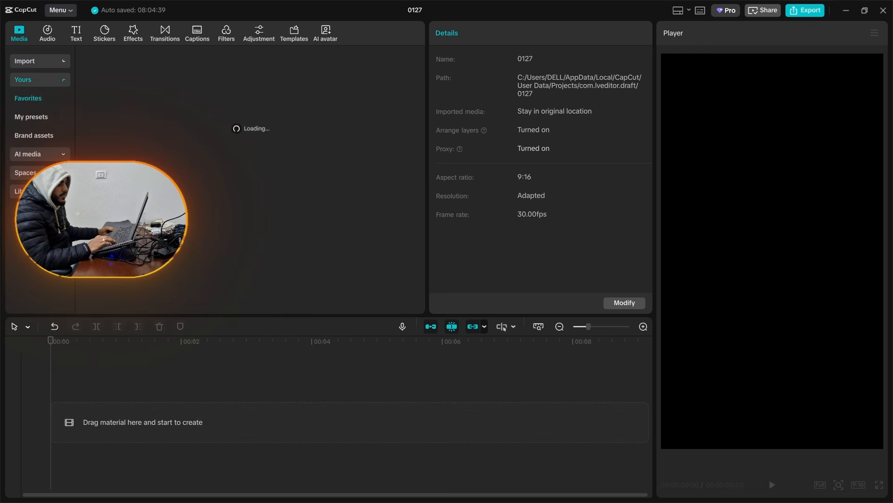
{"action": "left_click", "coordinate": [46, 120]}
{"action": "left_click_drag", "start_coordinate": [423, 137], "coordinate": [354, 326]}
{"action": "left_click_drag", "start_coordinate": [353, 275], "coordinate": [142, 408]}
Step: Examine the placed card preset at 00:00:02:00, inspect its nested layers, and return to the main timeline
{"action": "left_click", "coordinate": [158, 384]}
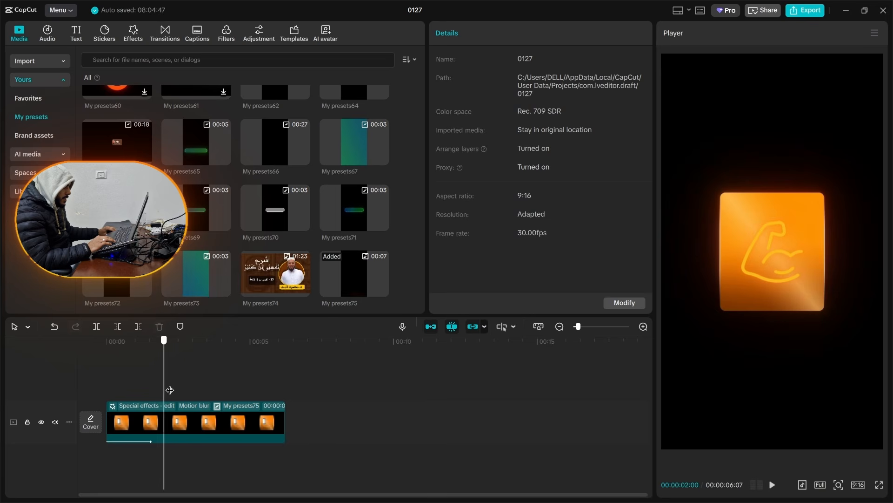
{"action": "double_click", "coordinate": [177, 431]}
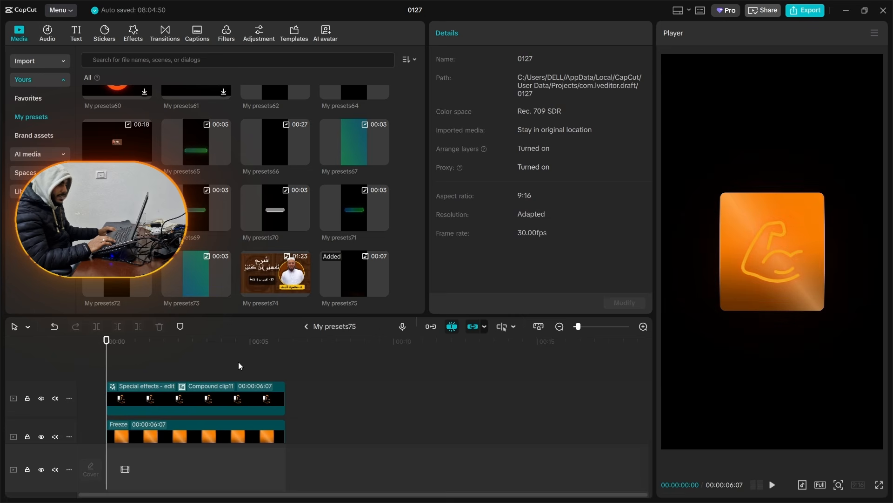
{"action": "left_click", "coordinate": [307, 326]}
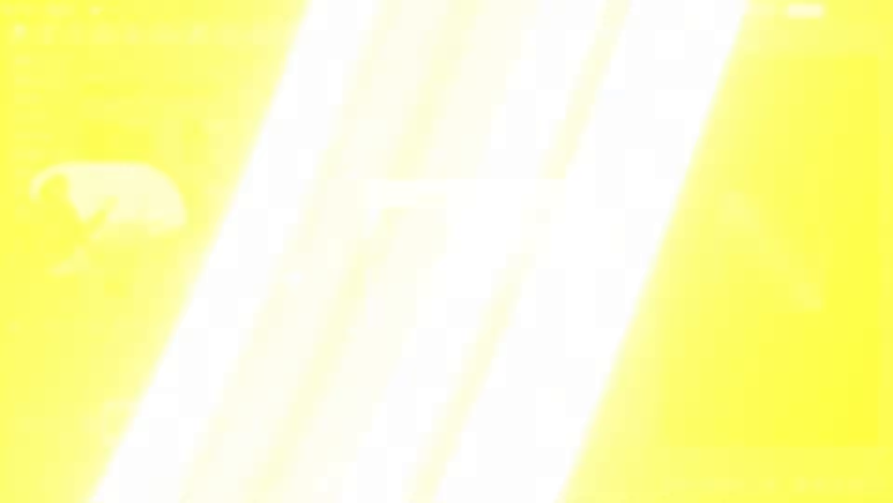